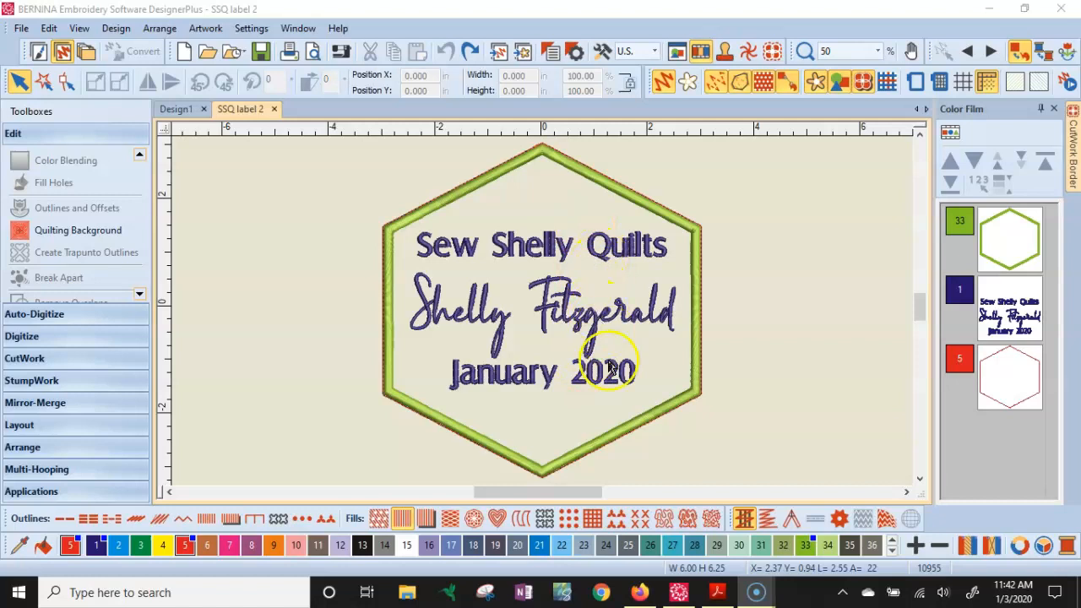
# - Recolor the 'Sew Shelly Quilts' lettering with thread color 21
pyautogui.click(626, 256)
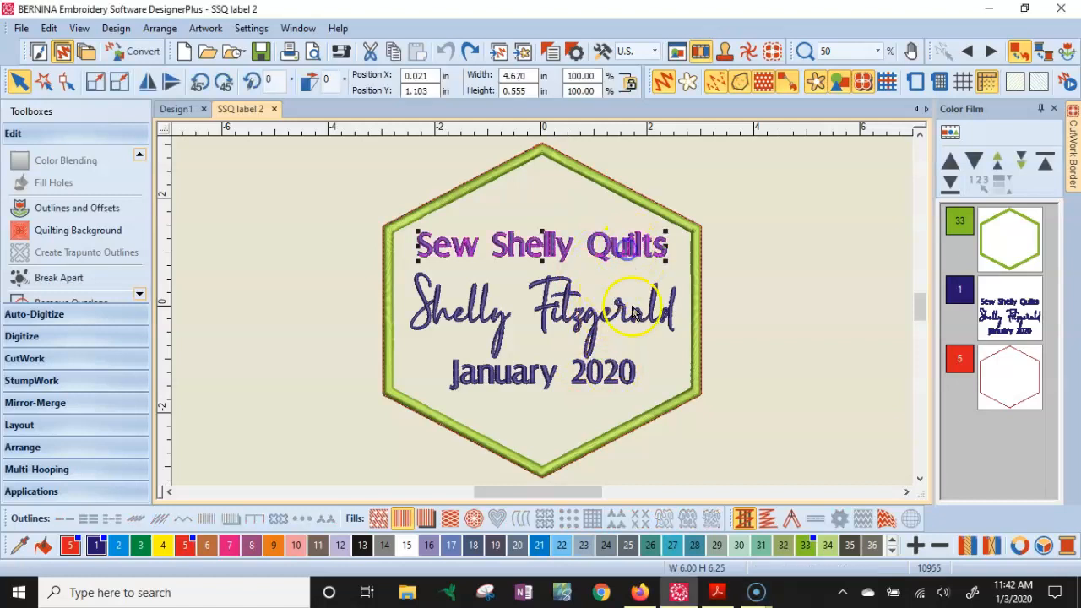
pyautogui.click(611, 324)
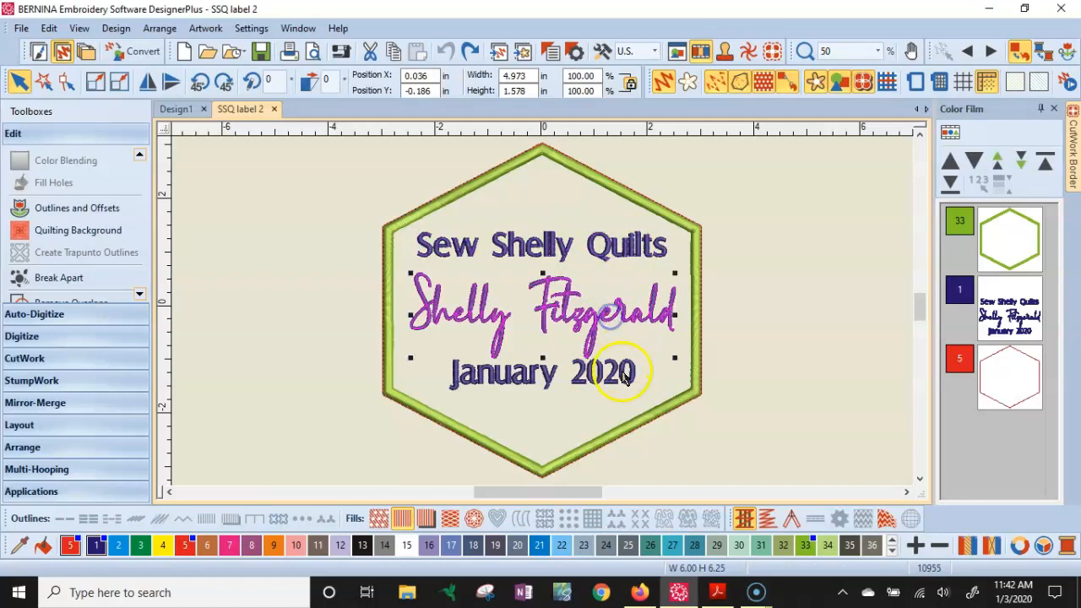
pyautogui.click(609, 377)
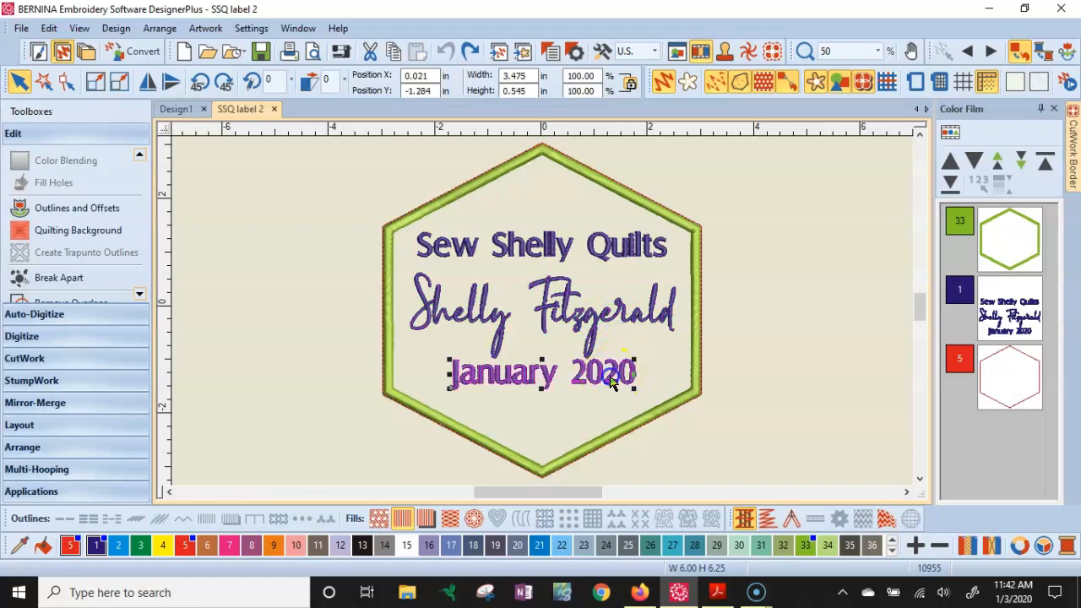
pyautogui.click(606, 252)
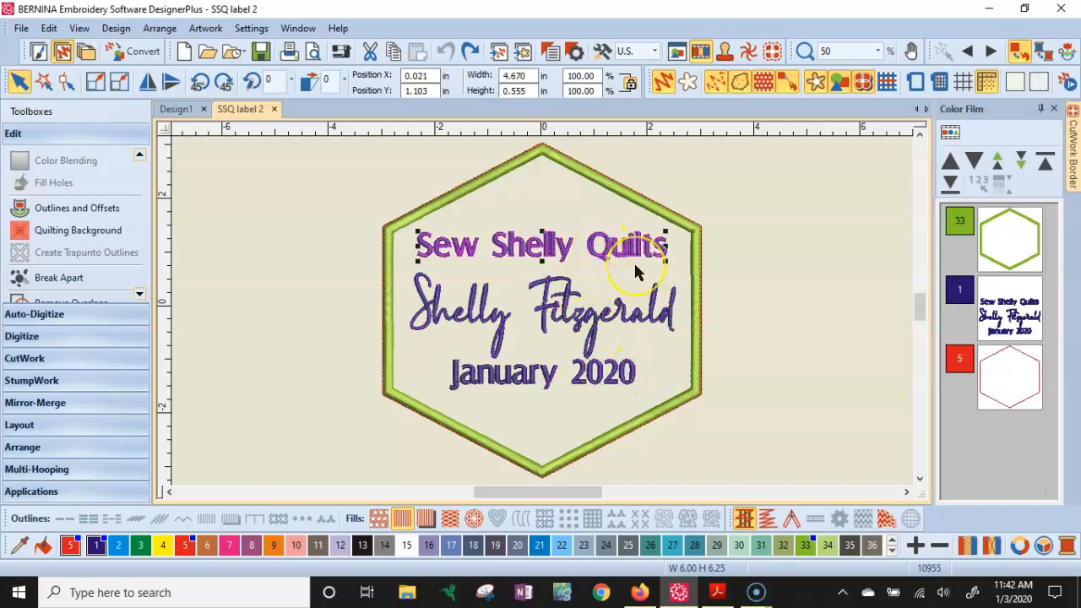
pyautogui.click(540, 545)
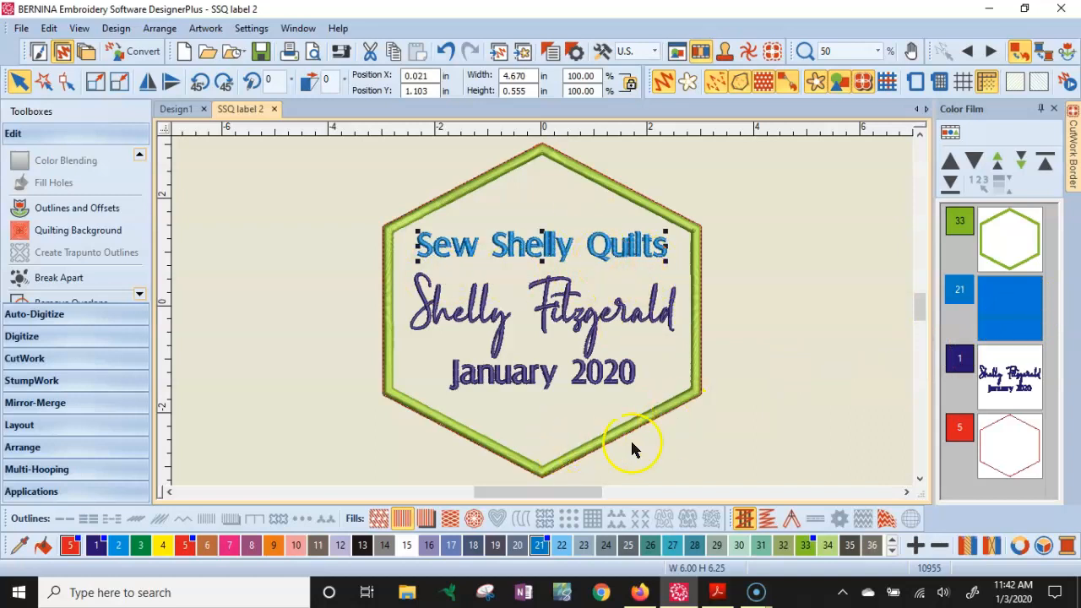
# - Recolor the 'January 2020' lettering with thread color 8
pyautogui.click(626, 385)
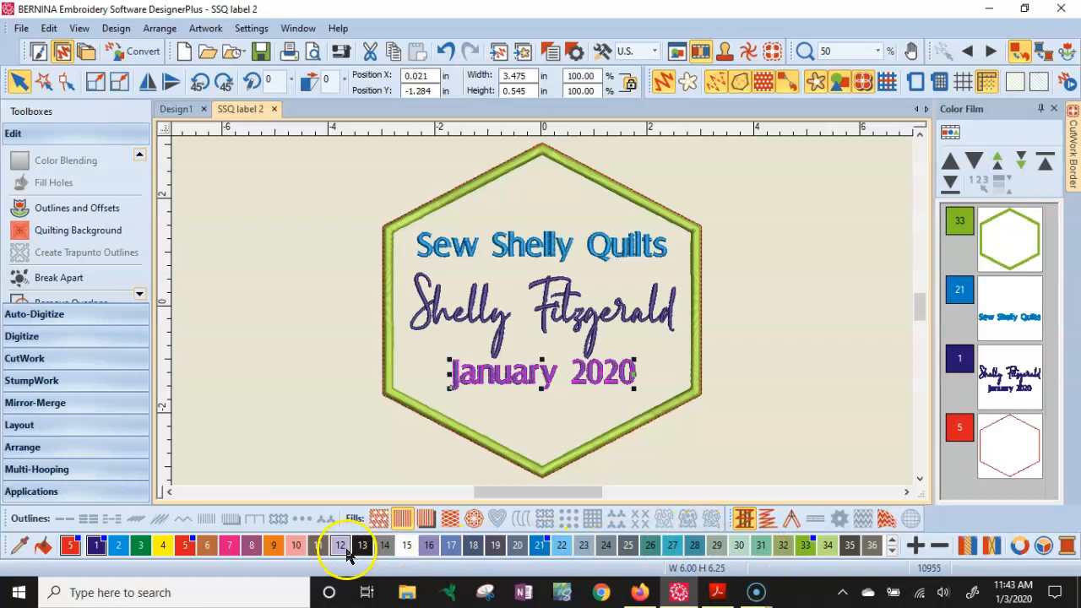
pyautogui.click(247, 548)
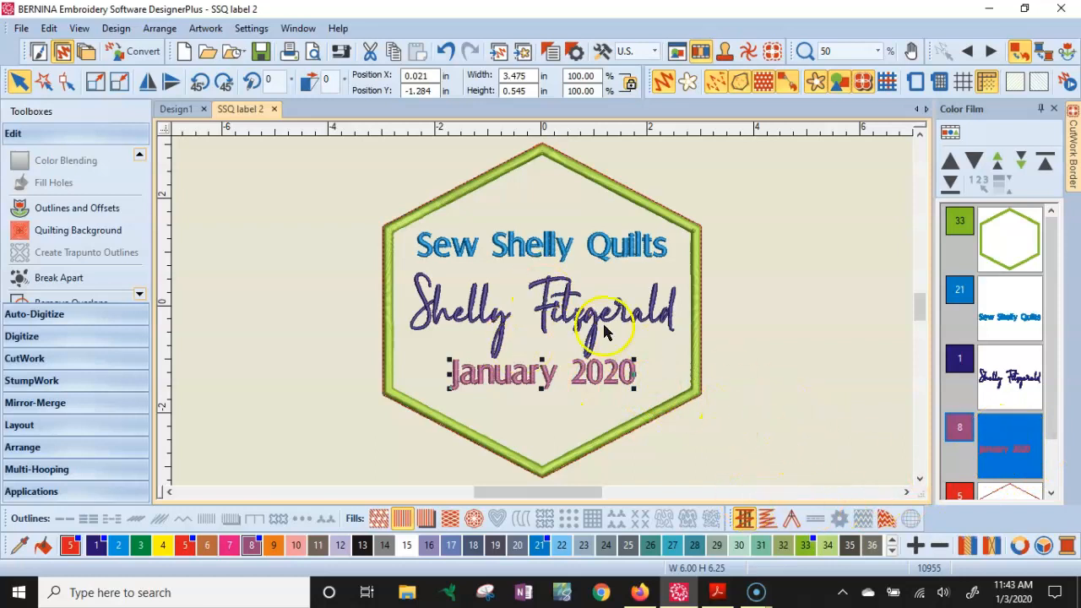
# - Open the 'Sew Shelly Quilts' lettering's object properties and close them again
pyautogui.click(524, 245)
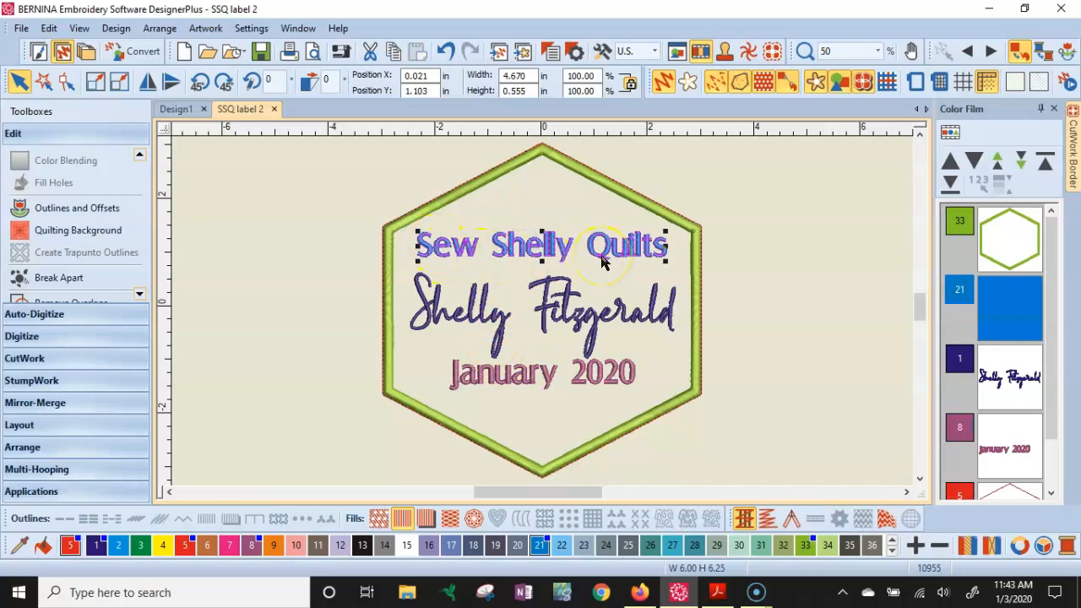
pyautogui.doubleClick(532, 258)
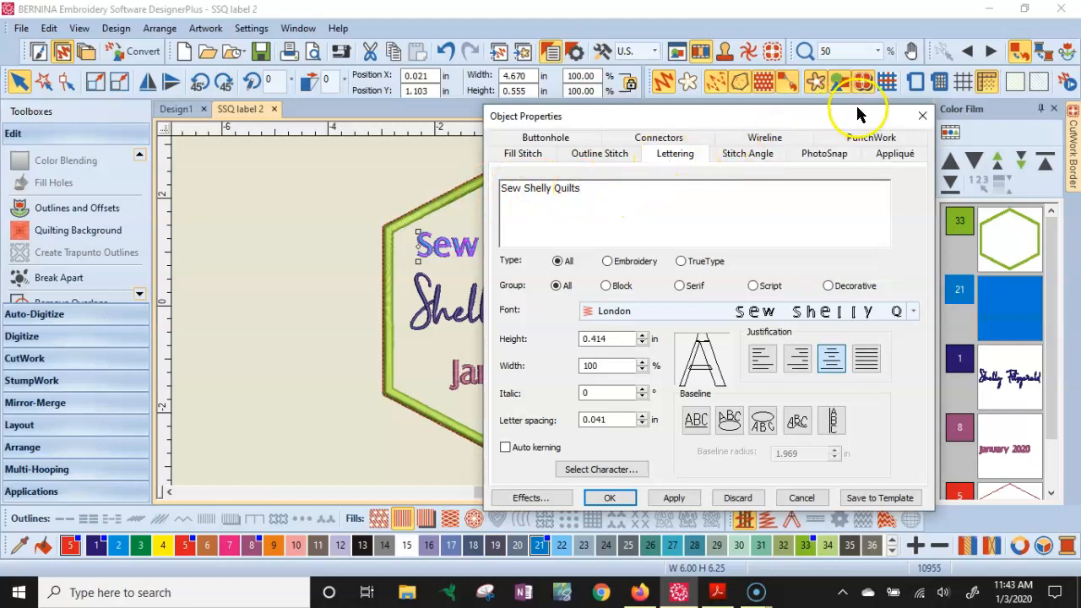
pyautogui.click(922, 116)
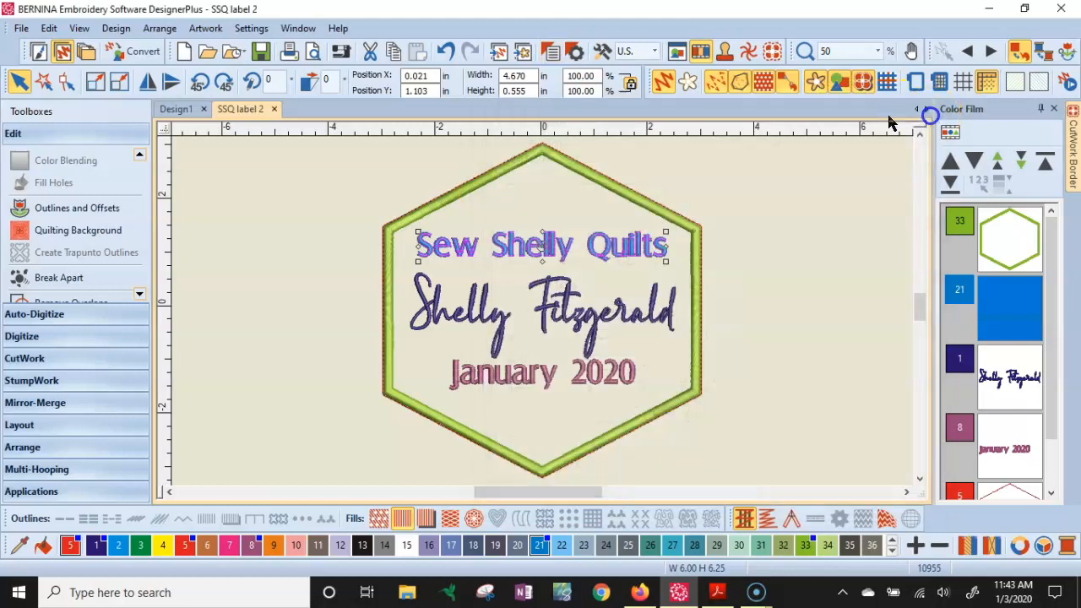
# - Break the 'Sew Shelly Quilts' lettering apart into separate words
pyautogui.click(17, 137)
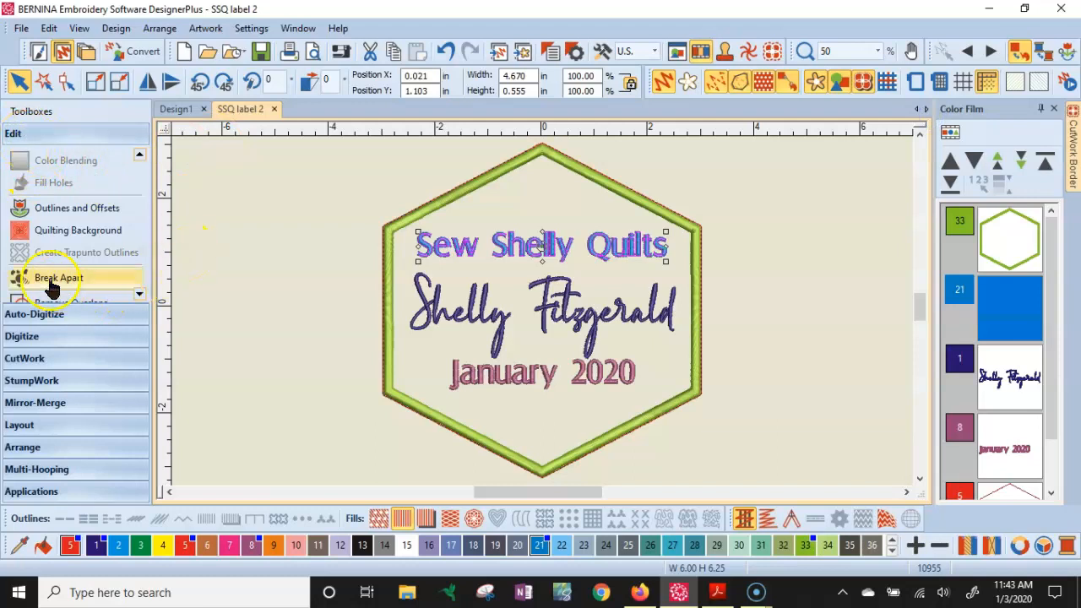
pyautogui.click(139, 296)
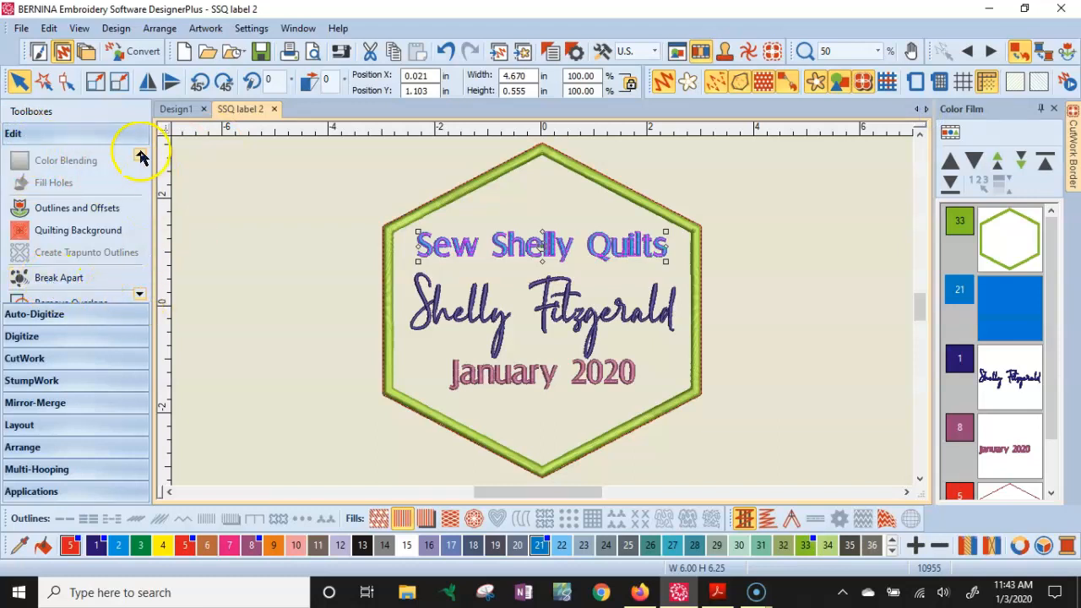
pyautogui.click(139, 157)
pyautogui.click(140, 157)
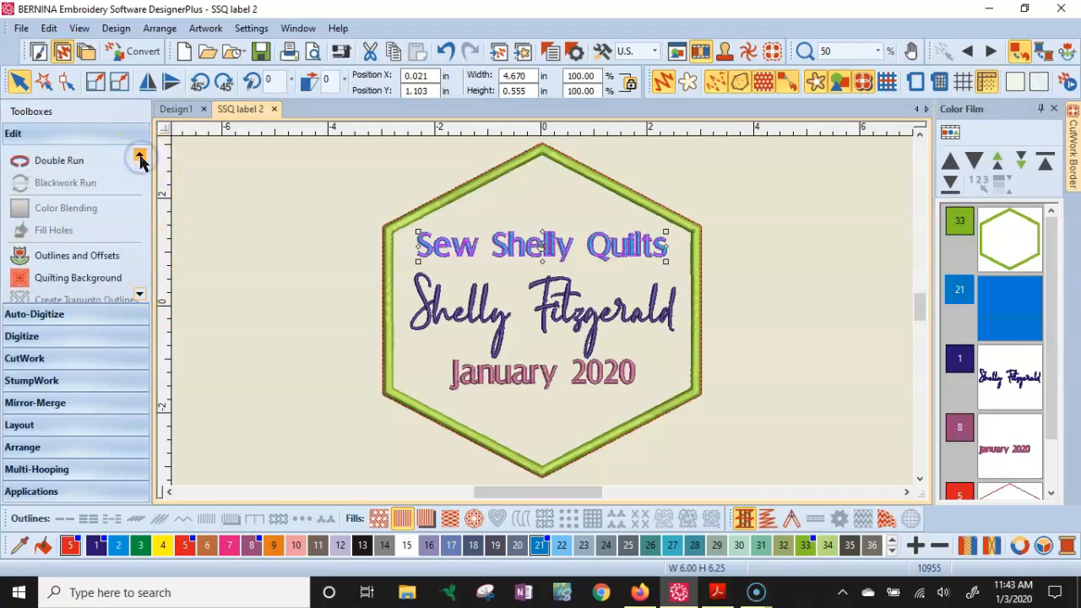
pyautogui.click(140, 295)
pyautogui.click(139, 296)
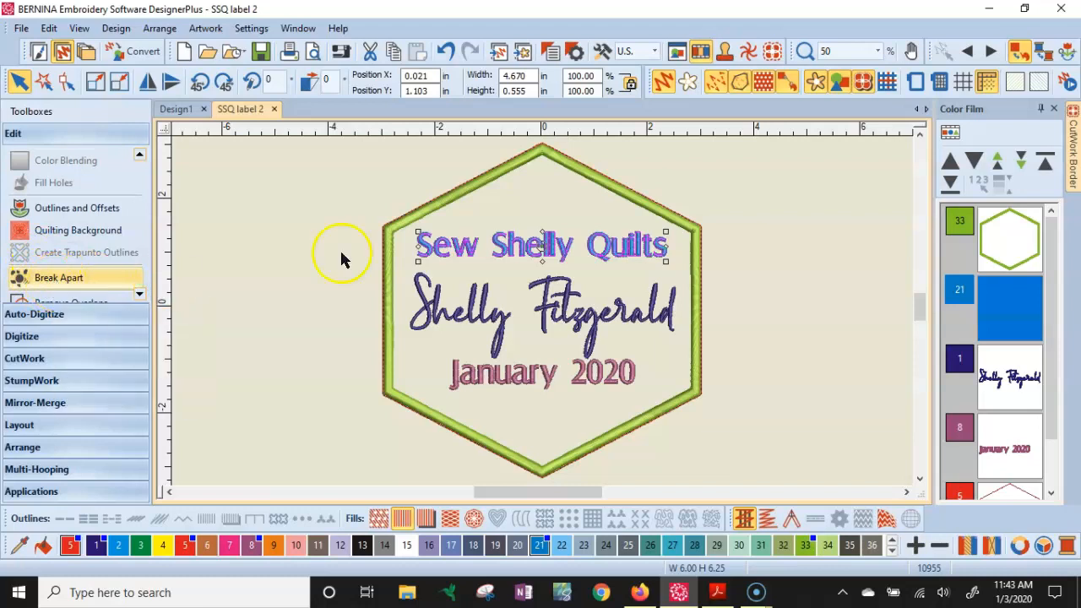
pyautogui.click(63, 280)
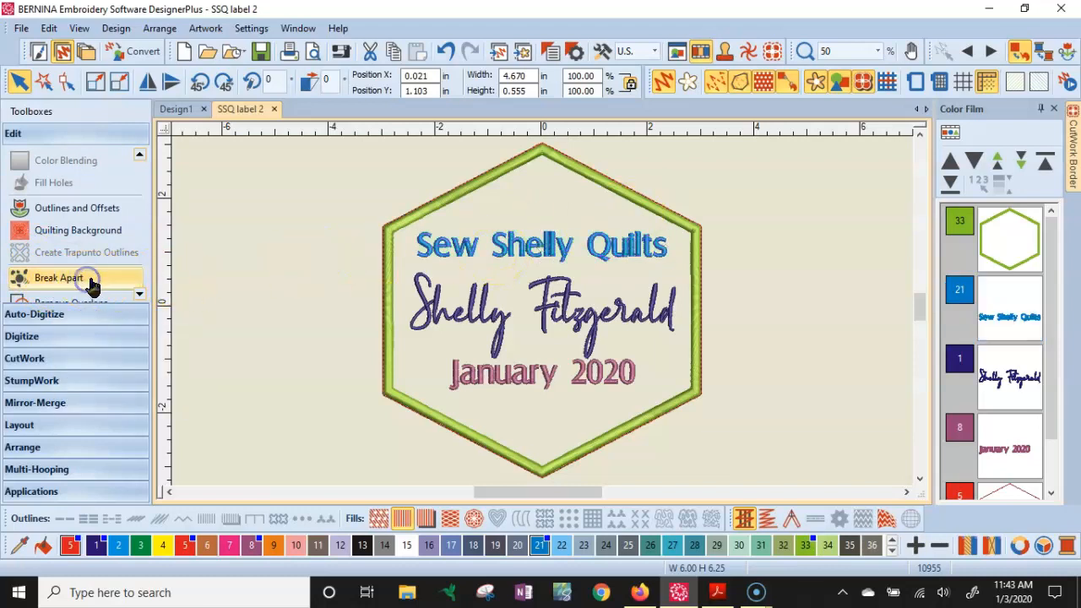
# - Select each of the separated words in turn to check them
pyautogui.click(443, 258)
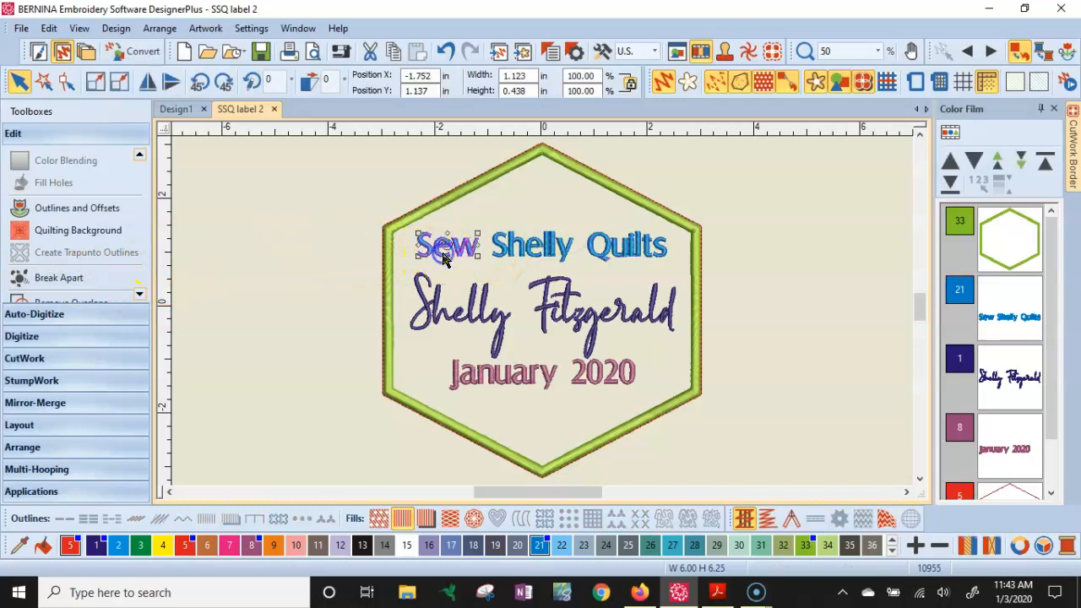
pyautogui.click(545, 256)
pyautogui.click(623, 255)
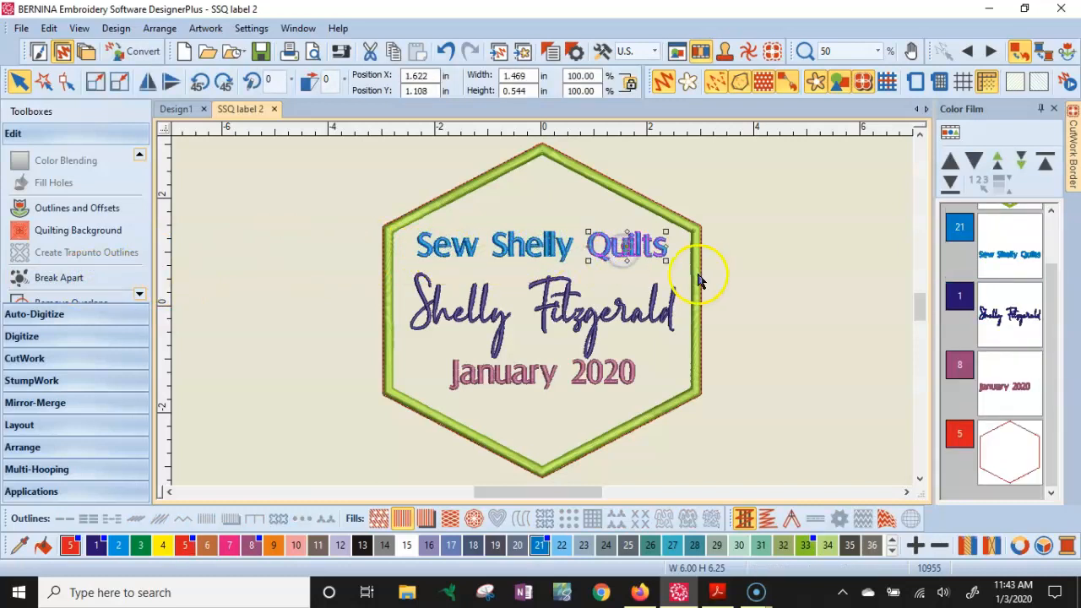
# - Break the word 'Sew' apart into individual letters
pyautogui.click(431, 250)
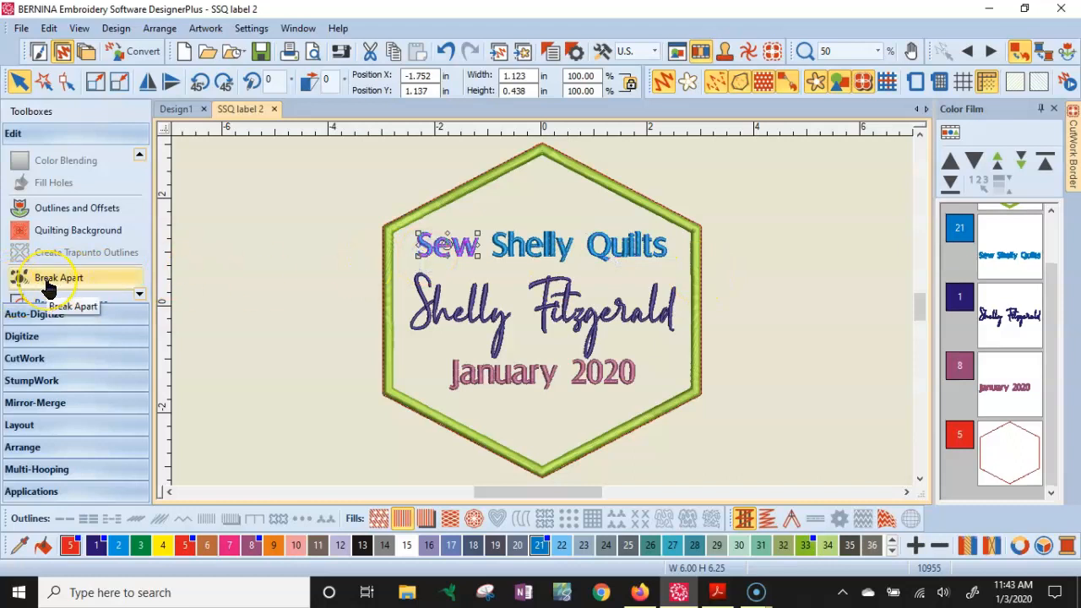
pyautogui.click(249, 285)
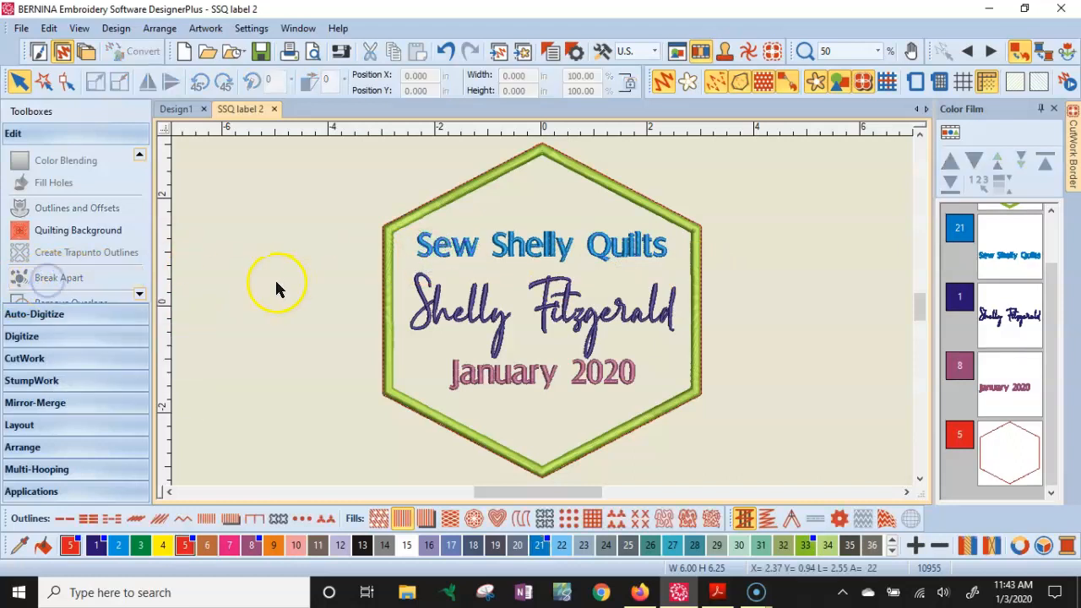
pyautogui.click(425, 245)
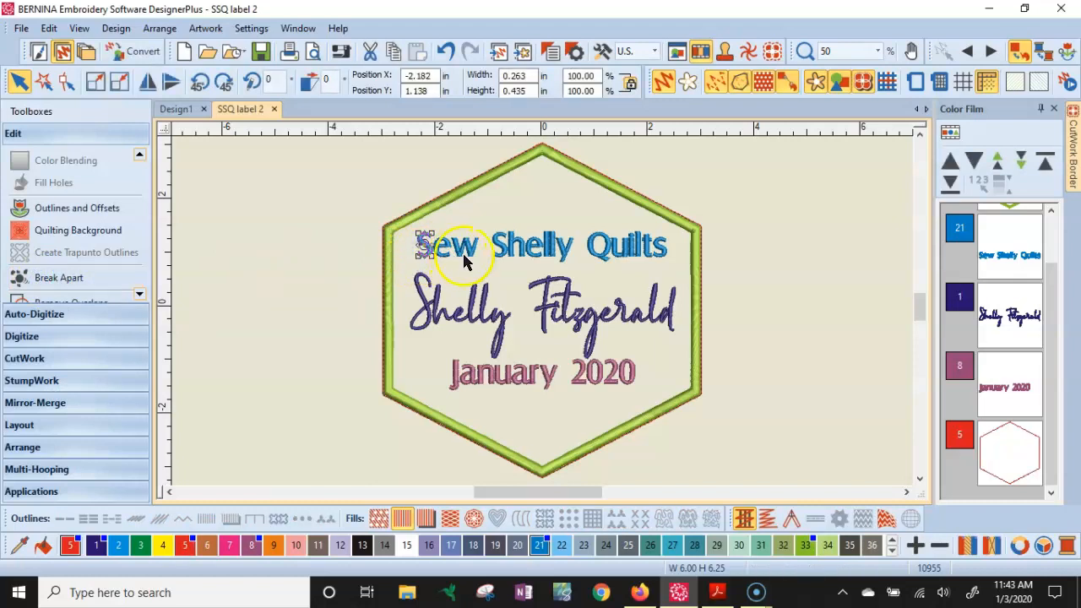
# - Break the word 'Shelly' apart into individual letters
pyautogui.click(465, 258)
pyautogui.click(443, 250)
pyautogui.click(558, 244)
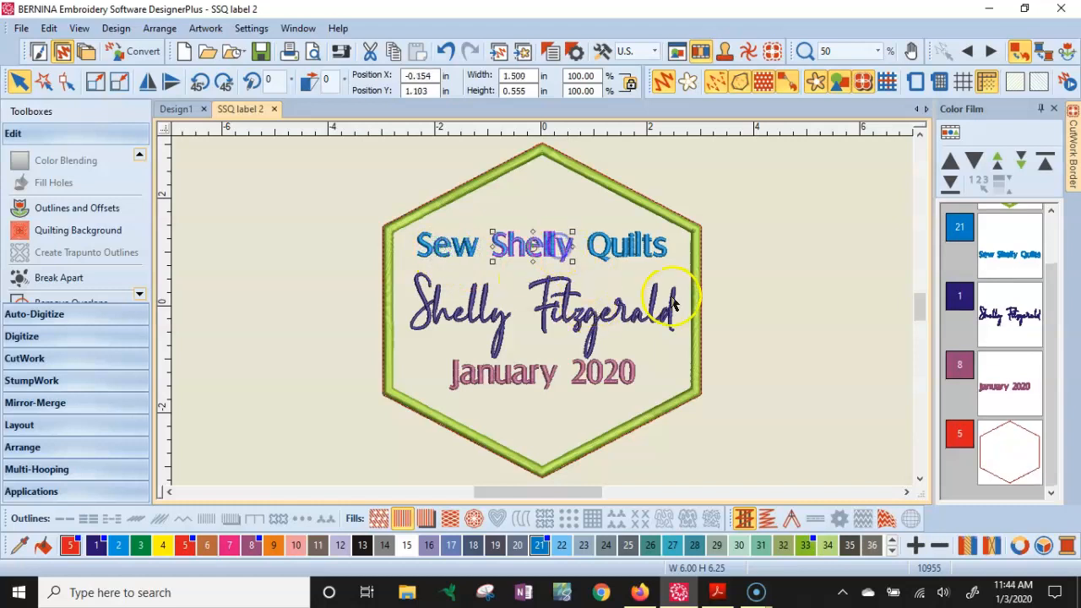
pyautogui.click(638, 250)
pyautogui.click(426, 255)
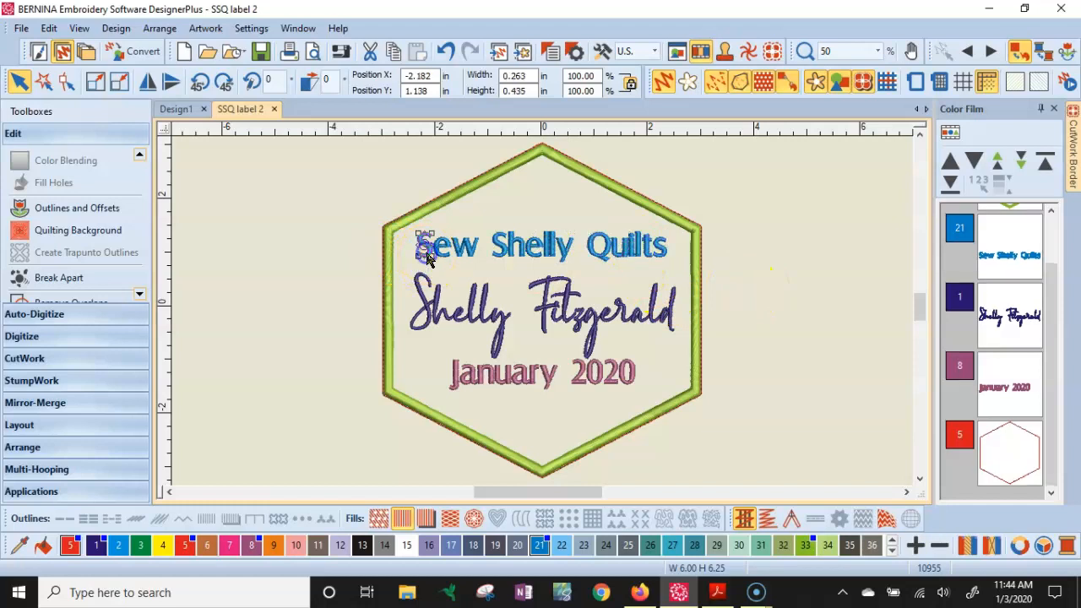
pyautogui.click(536, 252)
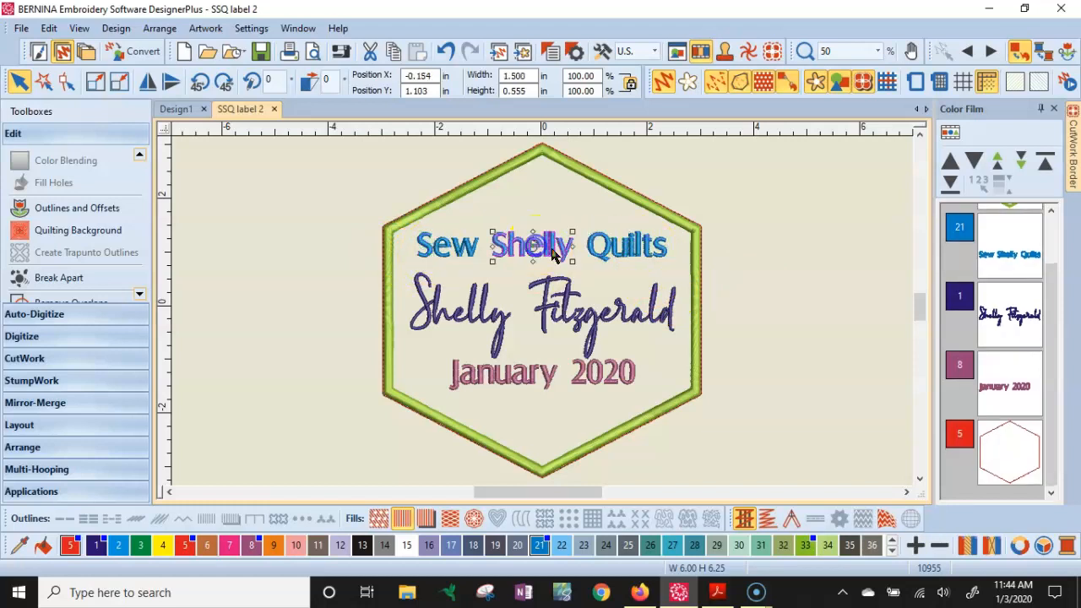
pyautogui.click(66, 278)
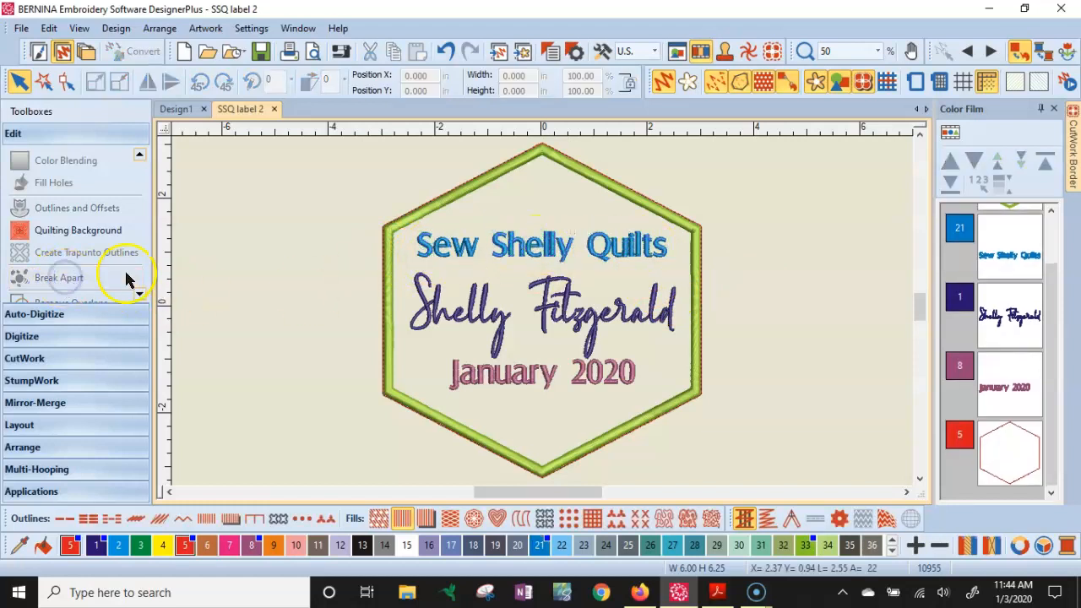
pyautogui.click(76, 278)
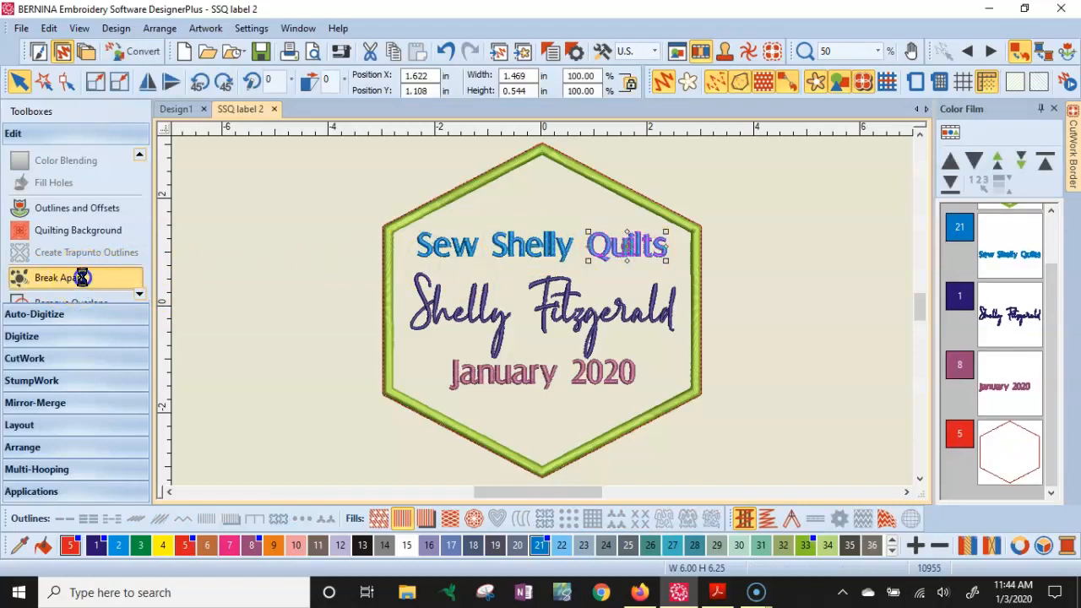
# - Change the font of the first letter S of 'Sew' to Ketchikan and apply it
pyautogui.click(425, 257)
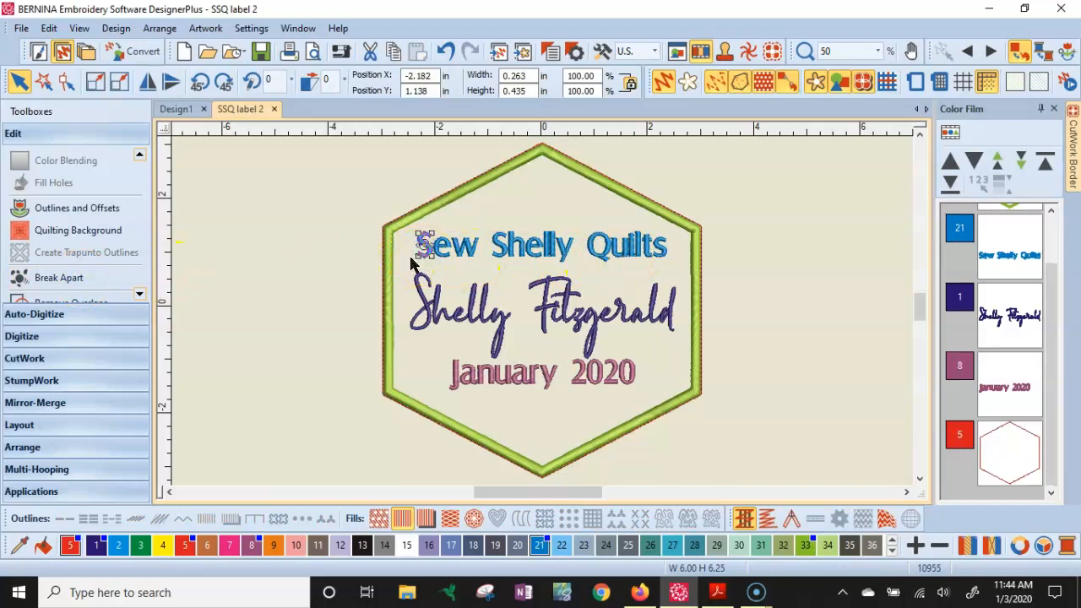
pyautogui.scroll(7, 543, 309)
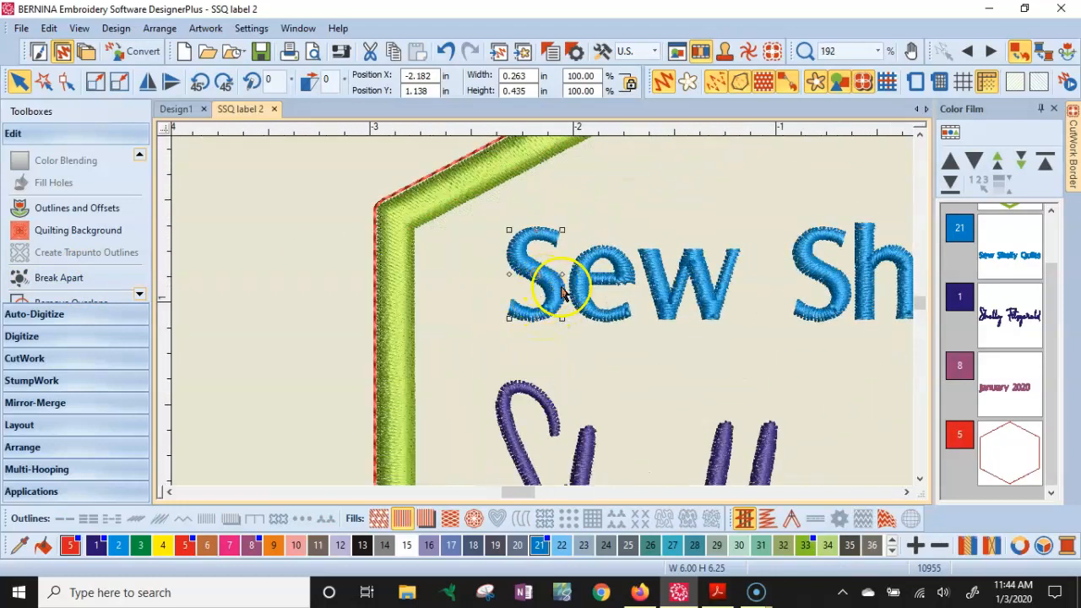
pyautogui.doubleClick(554, 292)
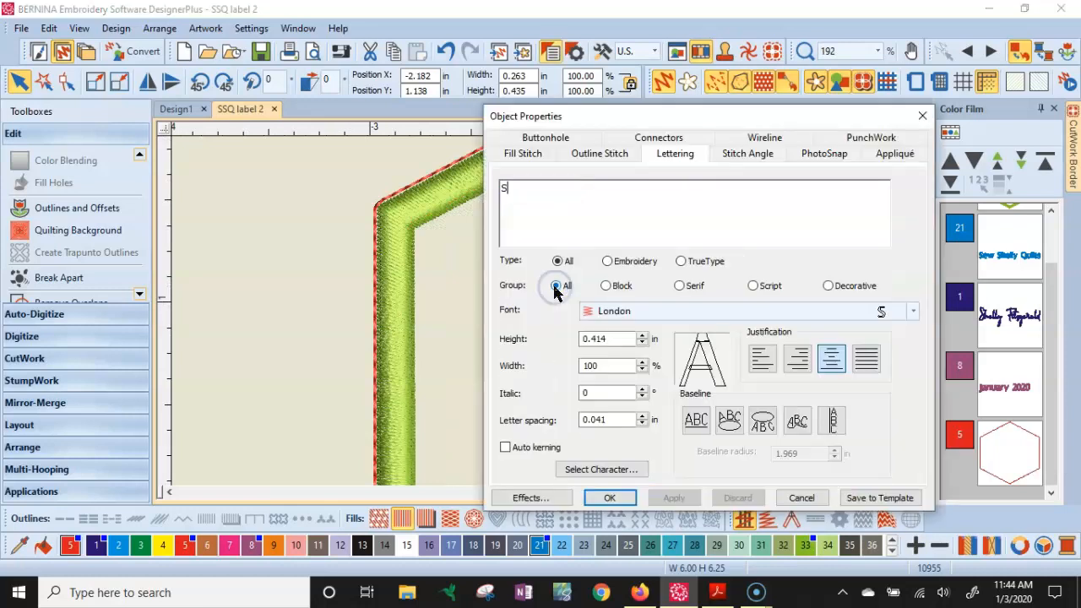
pyautogui.moveTo(634, 114); pyautogui.dragTo(189, 123)
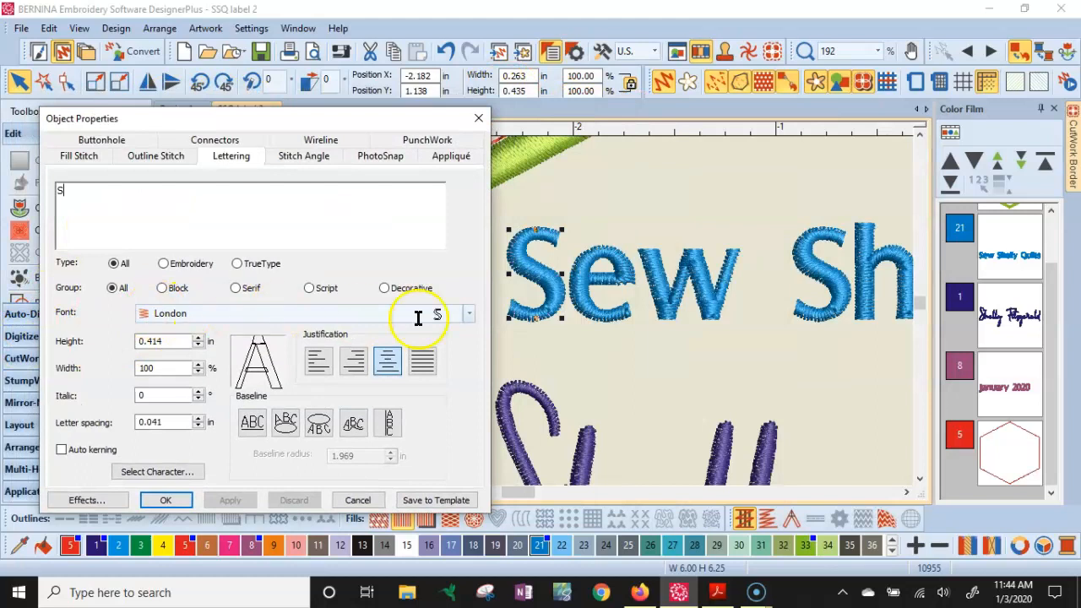
pyautogui.click(470, 318)
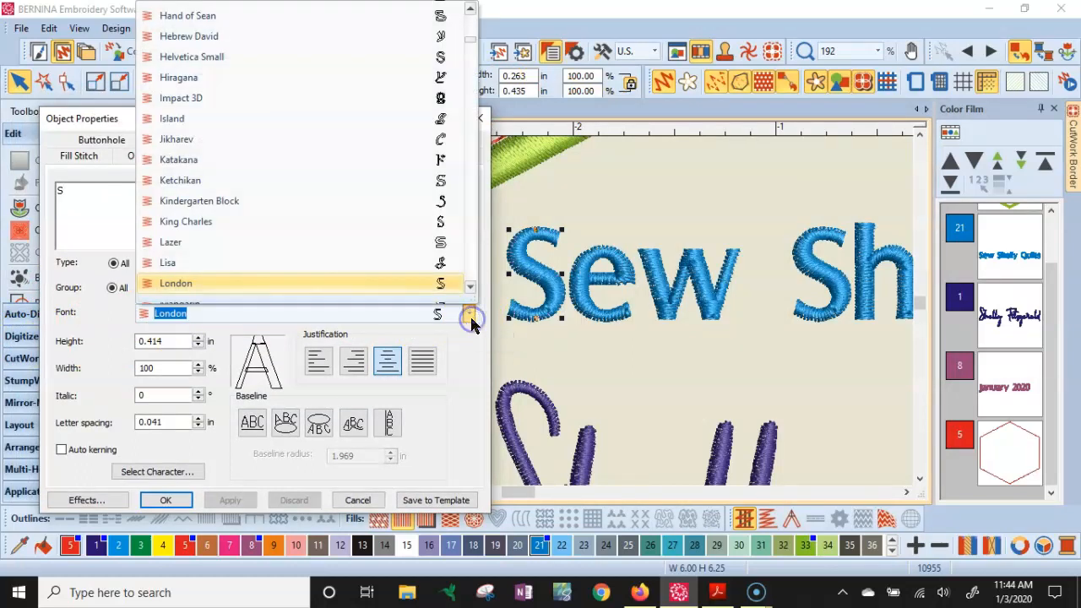
pyautogui.click(470, 271)
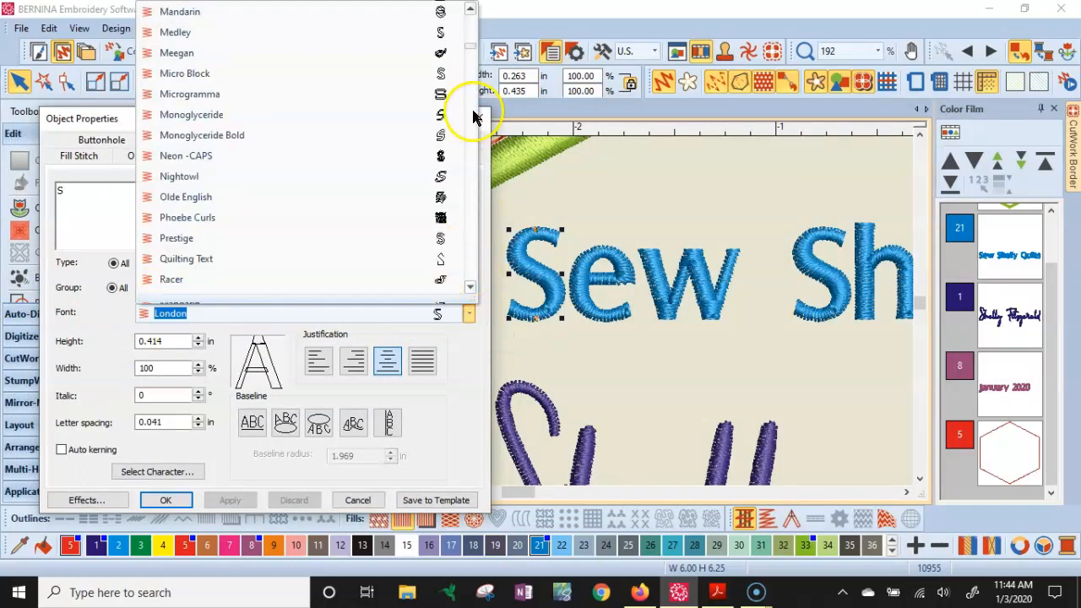
pyautogui.click(470, 27)
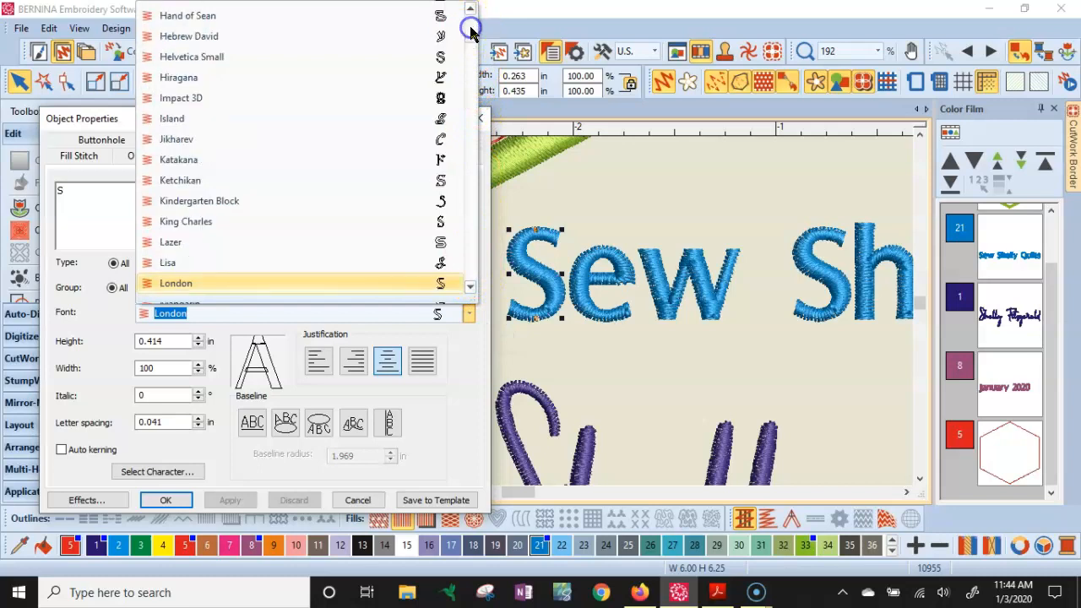
pyautogui.click(193, 182)
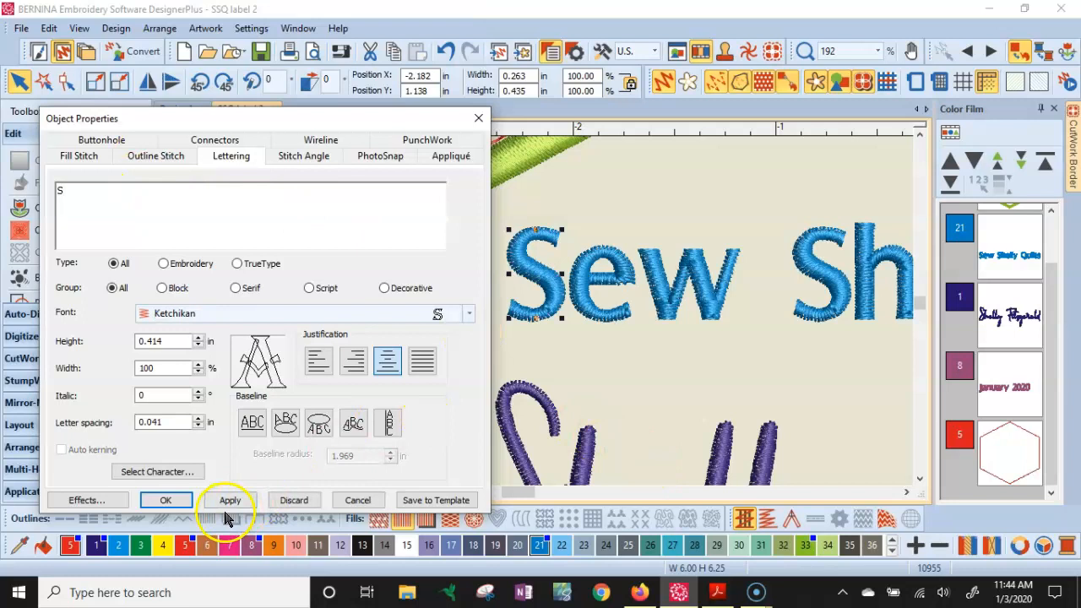
pyautogui.click(242, 505)
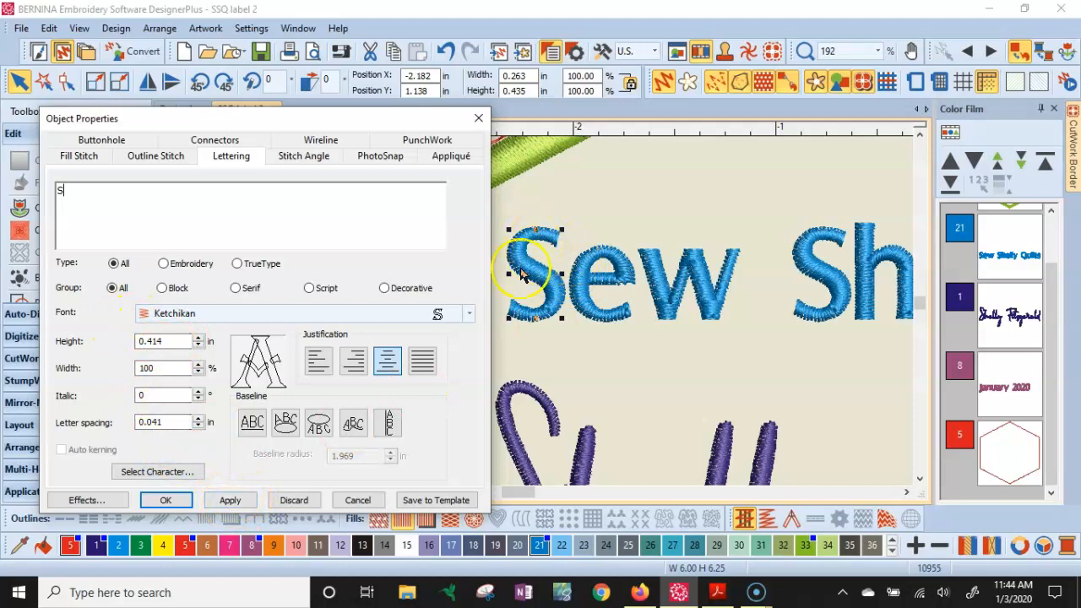
pyautogui.click(229, 502)
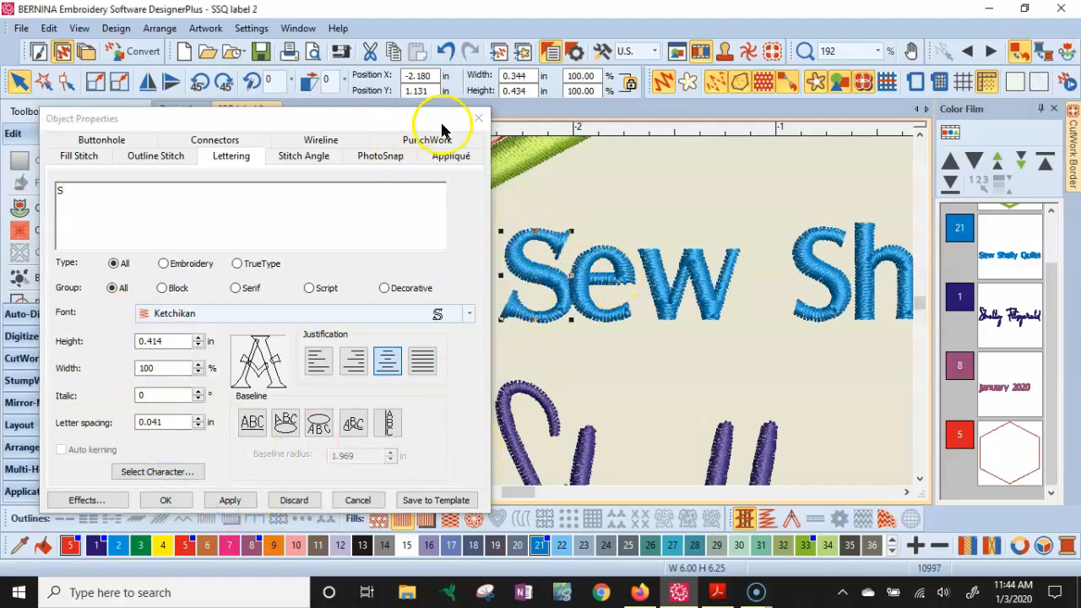
# - Close the properties dialog and enlarge the Ketchikan S of 'Sew' to about 0.517 in wide and 0.651 in high
pyautogui.click(478, 118)
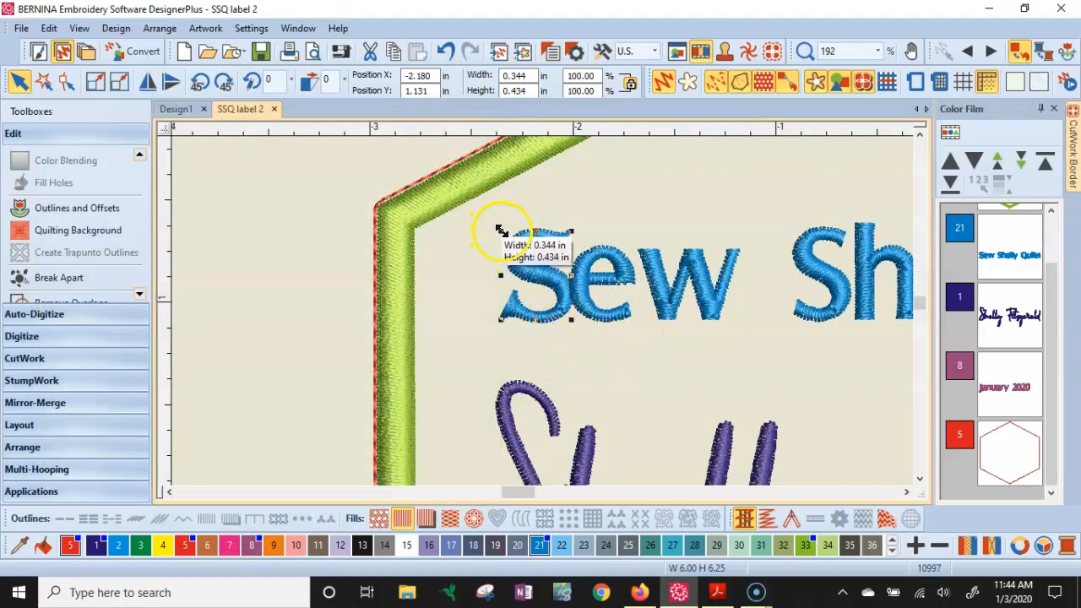
pyautogui.moveTo(501, 228); pyautogui.dragTo(465, 186)
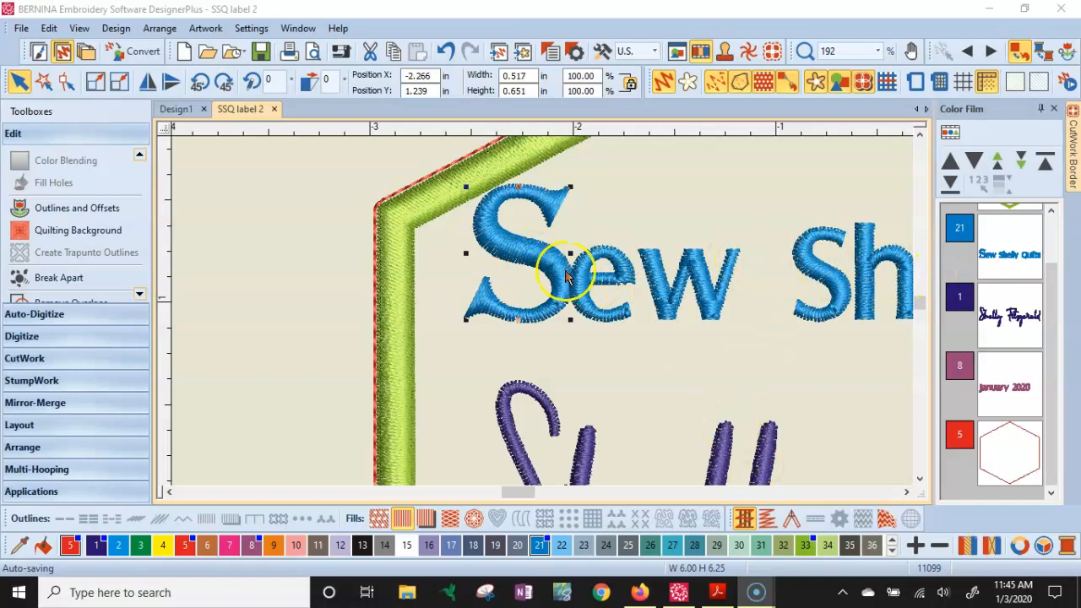
# - Copy the enlarged S's object properties and apply them to the first S of 'Shelly'
pyautogui.rightClick(521, 260)
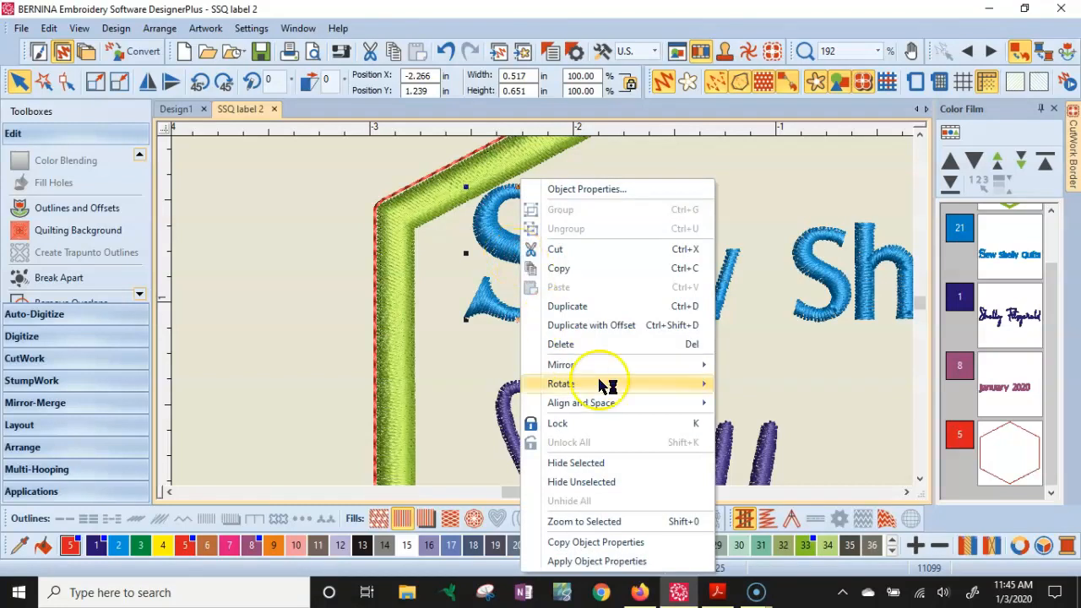
pyautogui.click(633, 548)
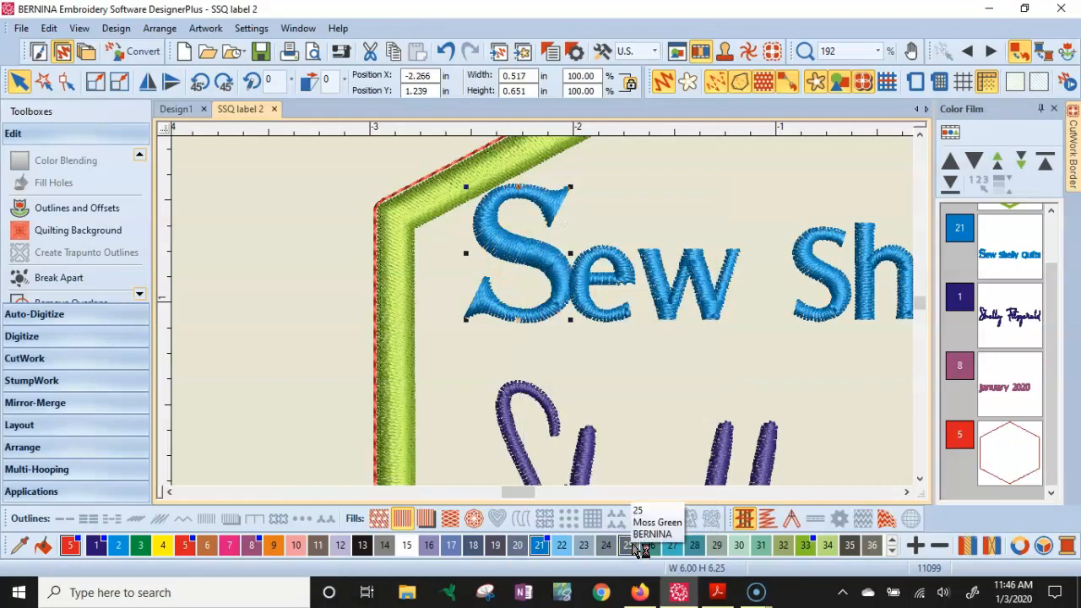
pyautogui.click(907, 493)
pyautogui.click(594, 252)
pyautogui.rightClick(596, 270)
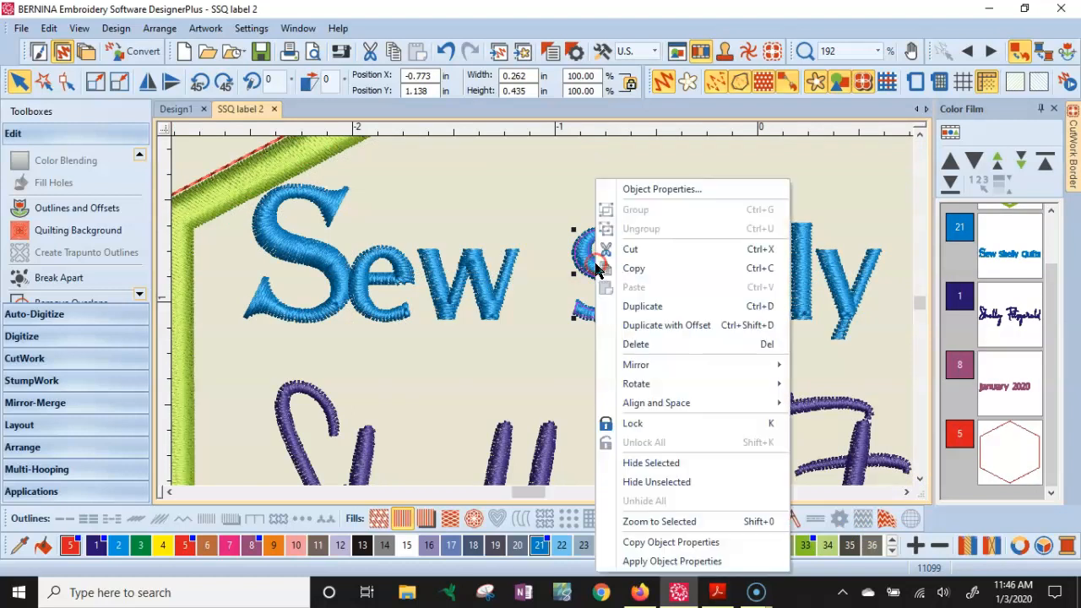
pyautogui.click(673, 561)
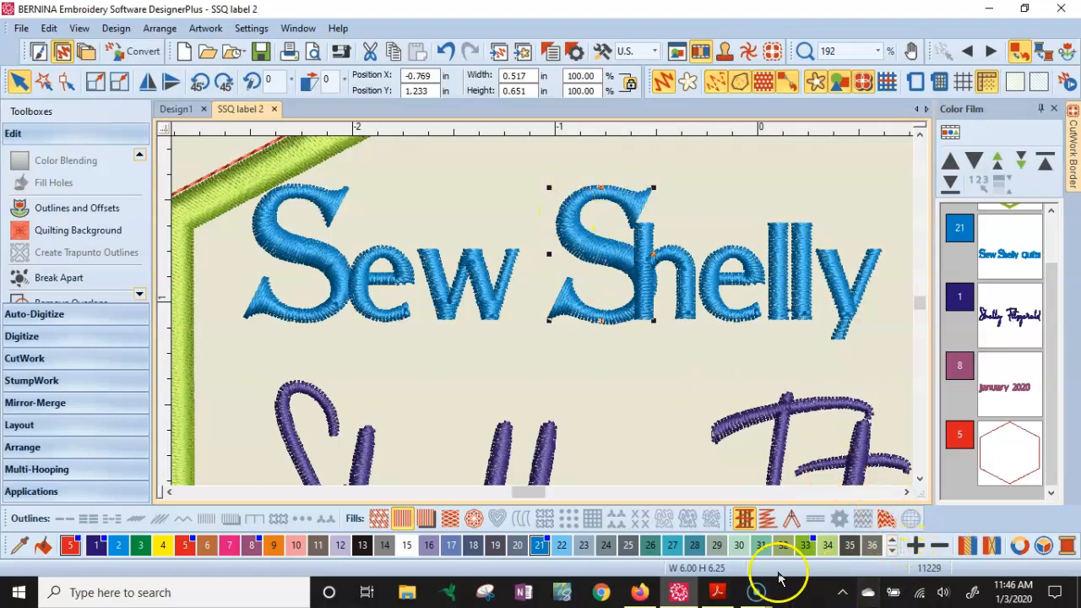
# - Apply the copied object properties to the Q of 'Quilts'
pyautogui.click(906, 492)
pyautogui.click(906, 493)
pyautogui.click(907, 492)
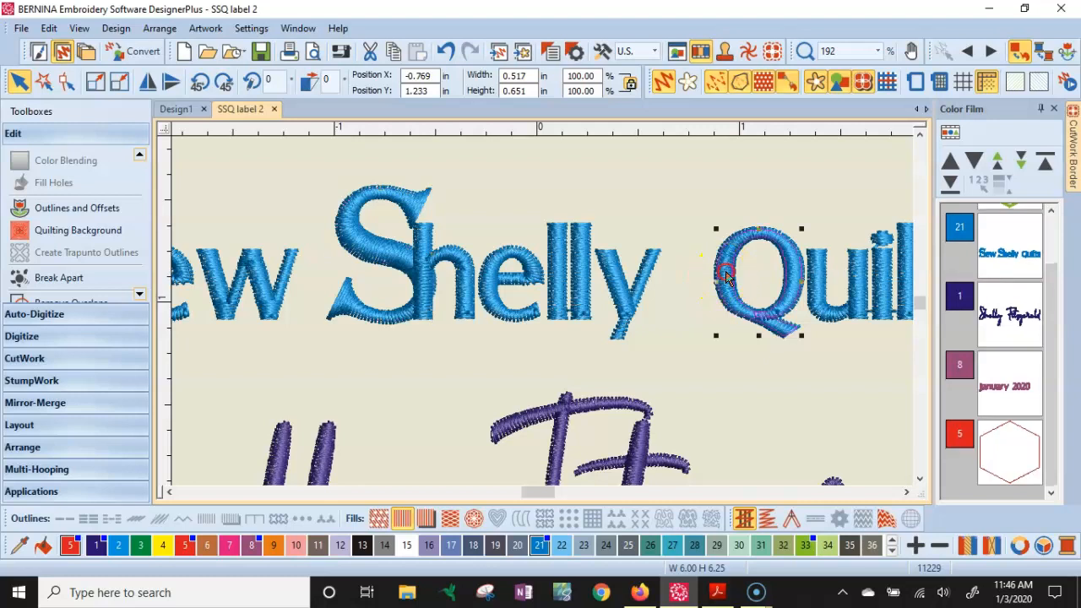
pyautogui.rightClick(725, 279)
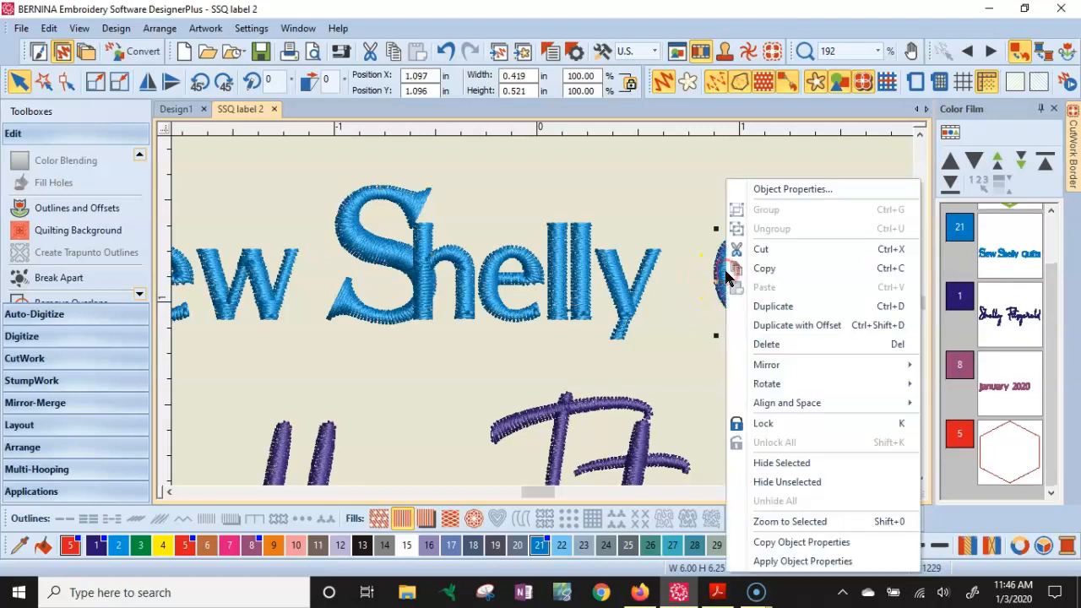
pyautogui.click(809, 562)
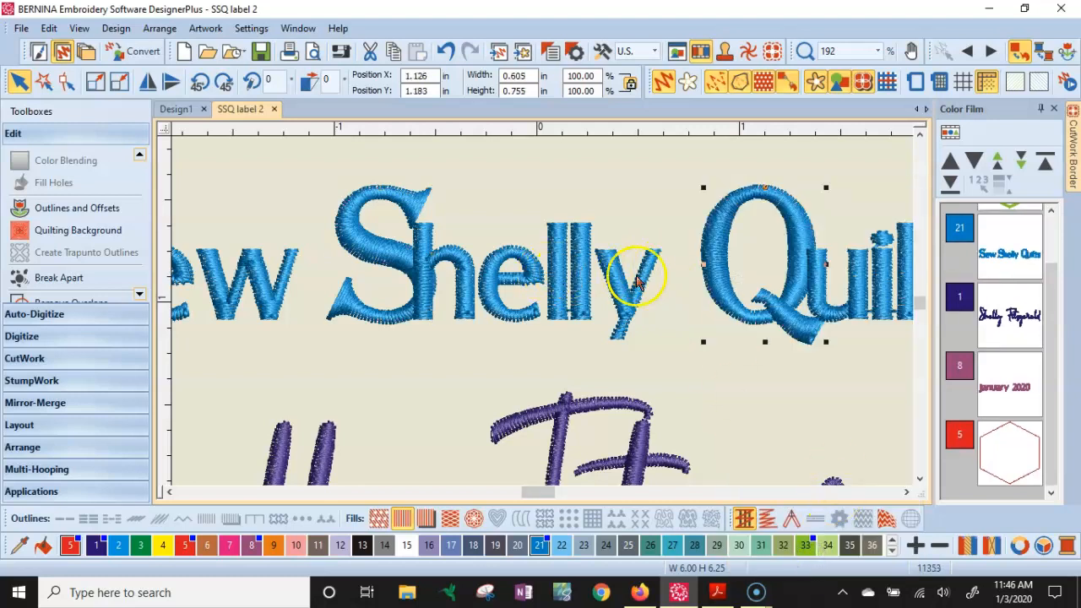
# - Break 'January 2020' apart into words, then break the word 'January' apart into individual letters
pyautogui.scroll(-1, 543, 315)
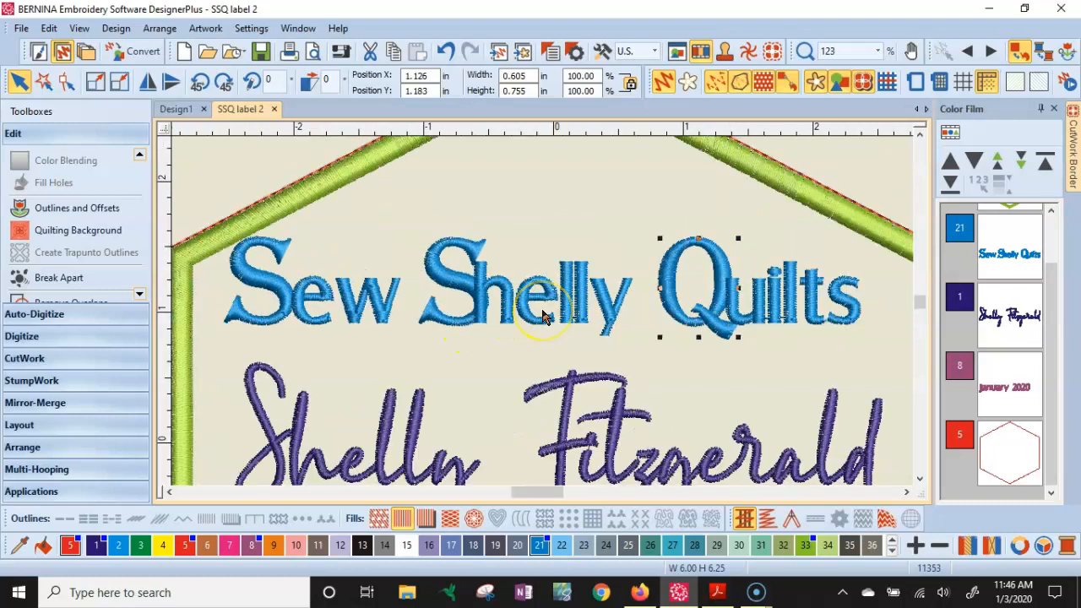
pyautogui.scroll(-1, 543, 315)
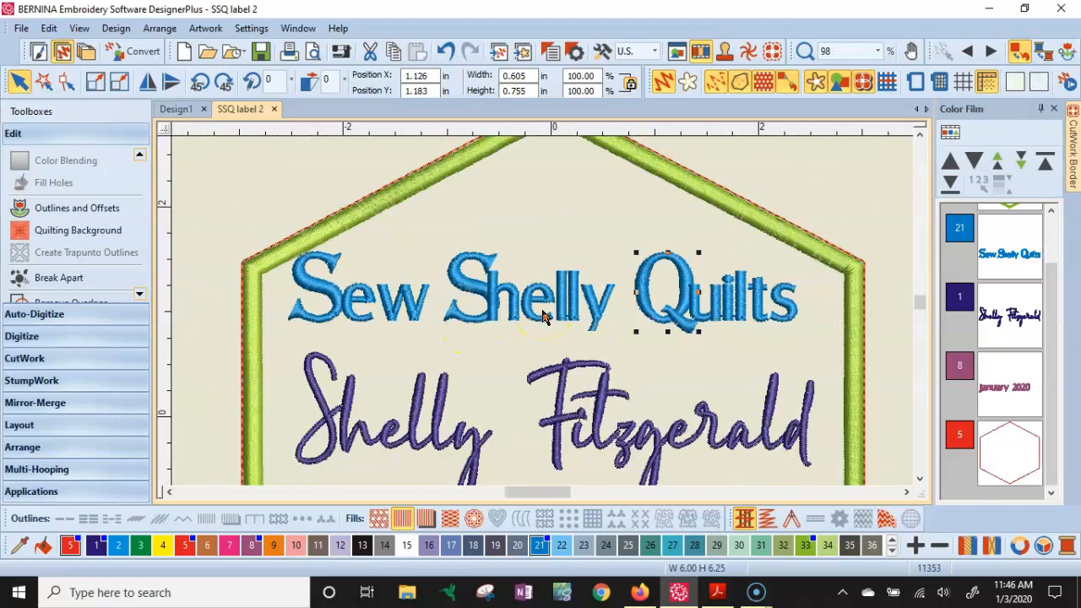
pyautogui.scroll(-1, 544, 315)
pyautogui.click(919, 479)
pyautogui.click(919, 479)
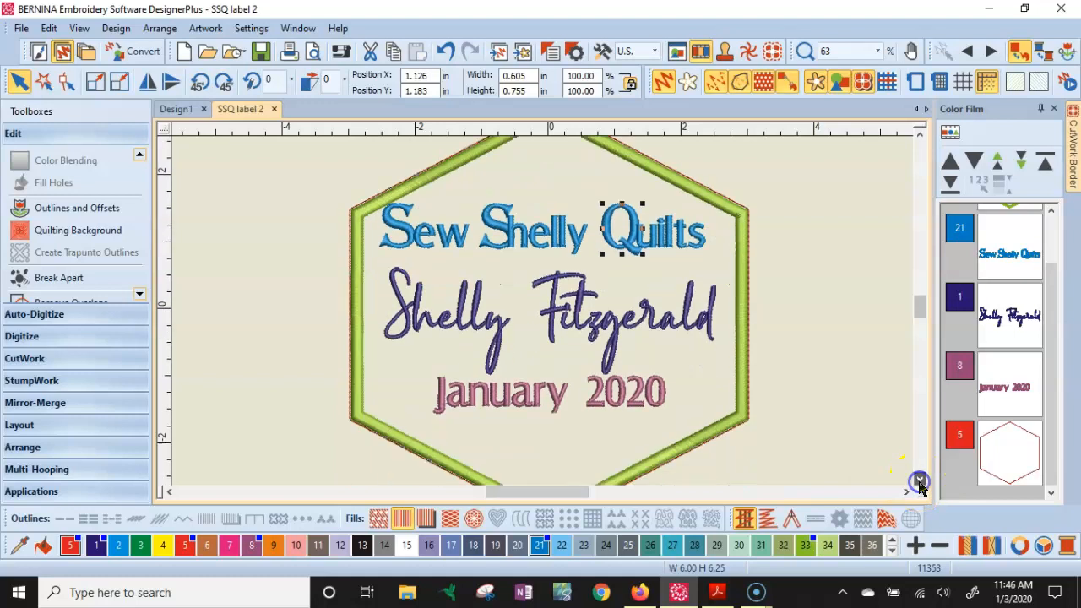
pyautogui.click(509, 407)
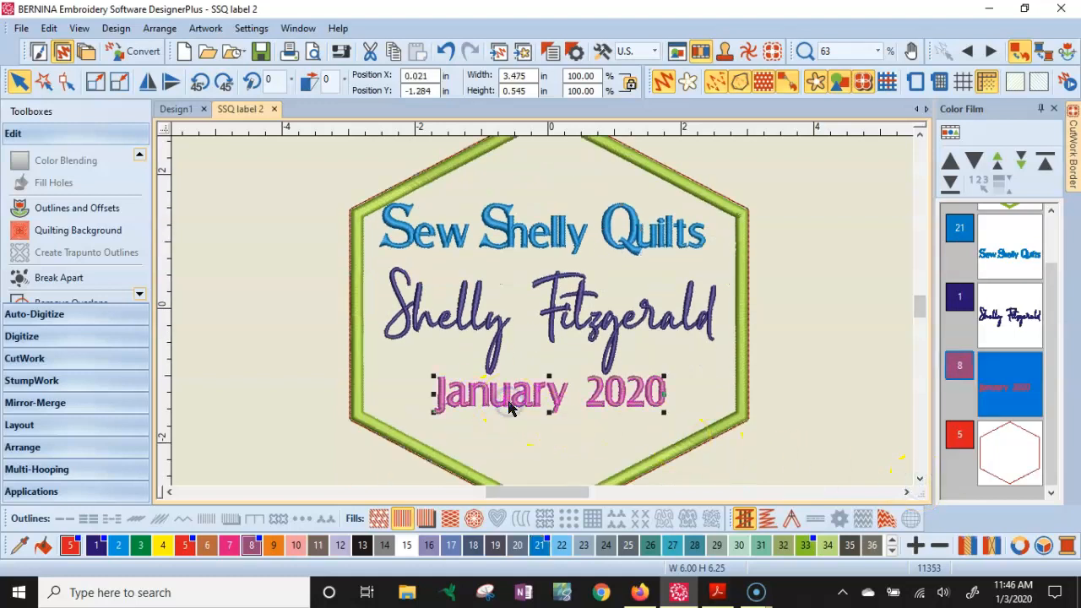
pyautogui.click(51, 277)
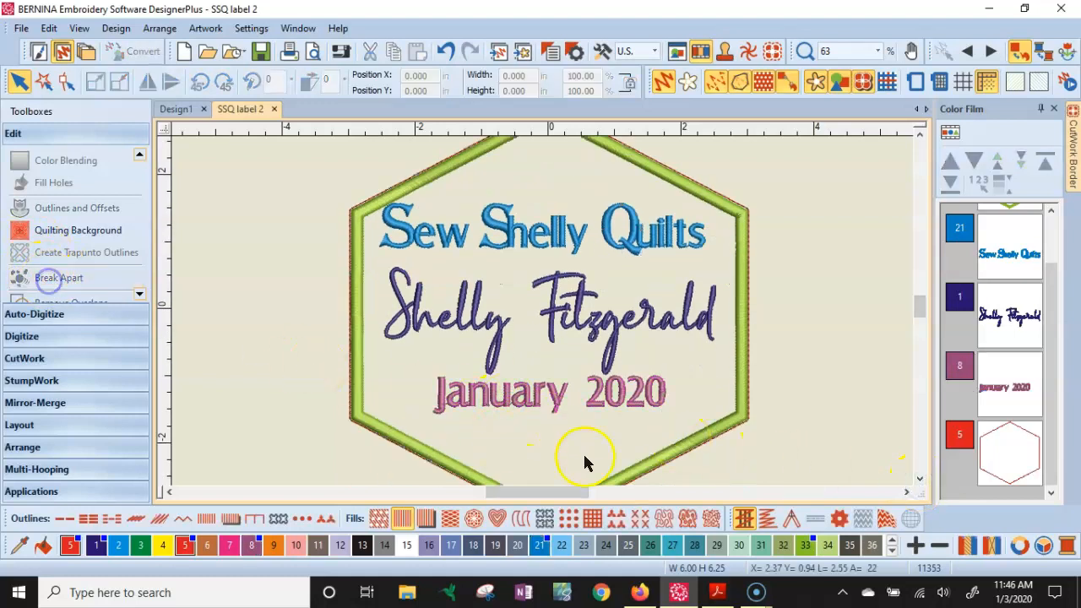
pyautogui.click(510, 408)
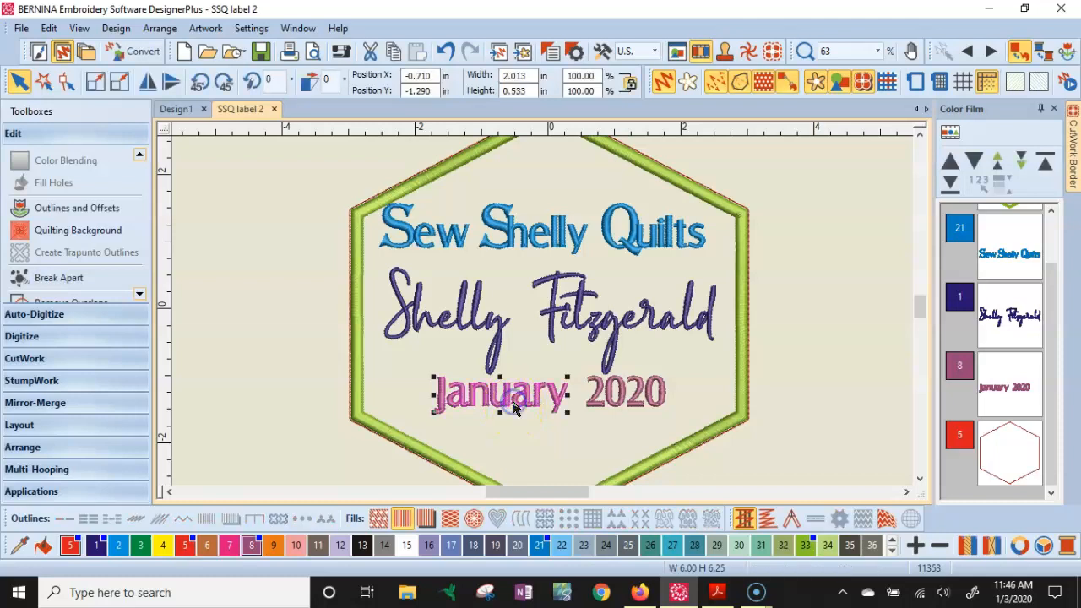
pyautogui.click(64, 277)
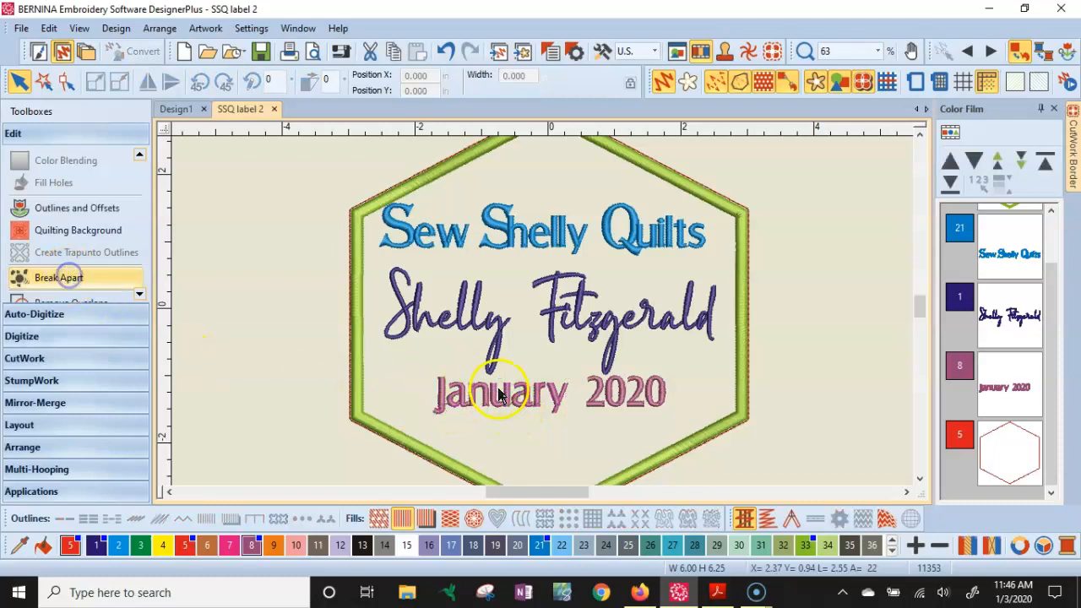
# - Apply the copied object properties to the J of 'January'
pyautogui.click(443, 400)
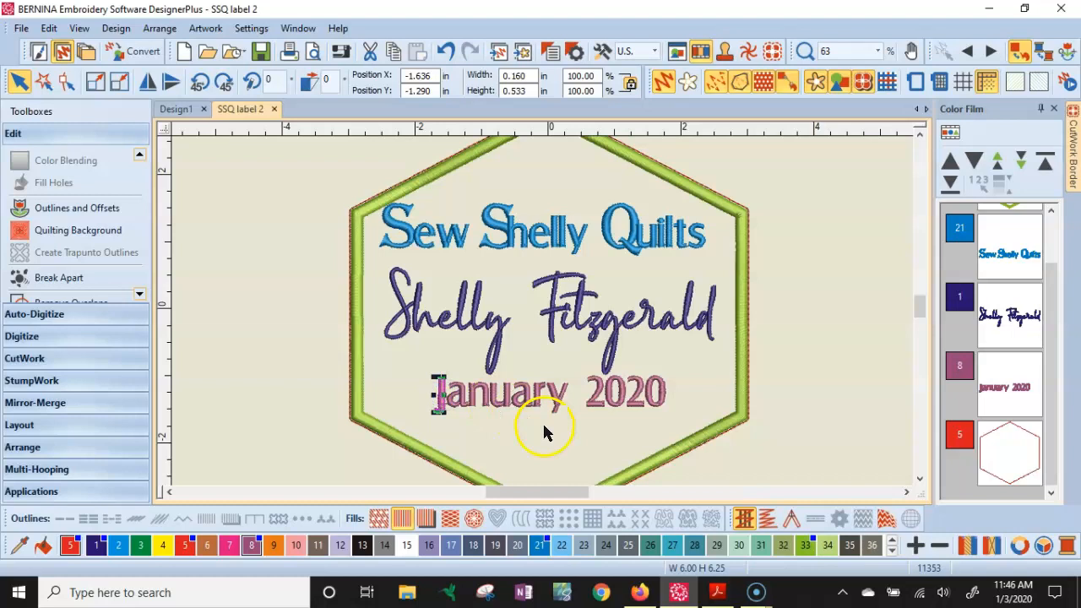
pyautogui.rightClick(442, 394)
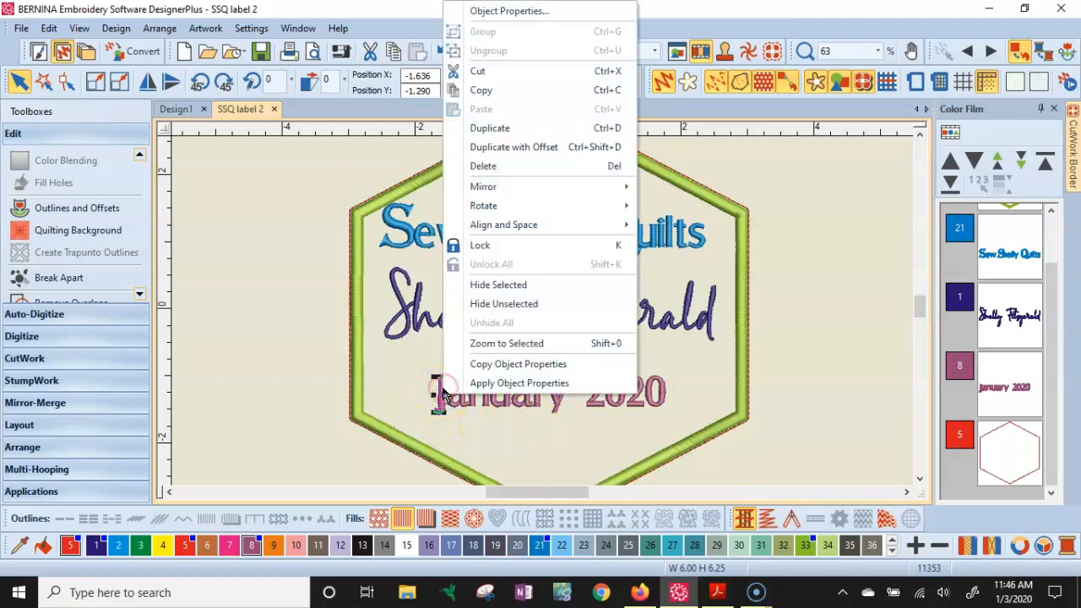
pyautogui.click(507, 381)
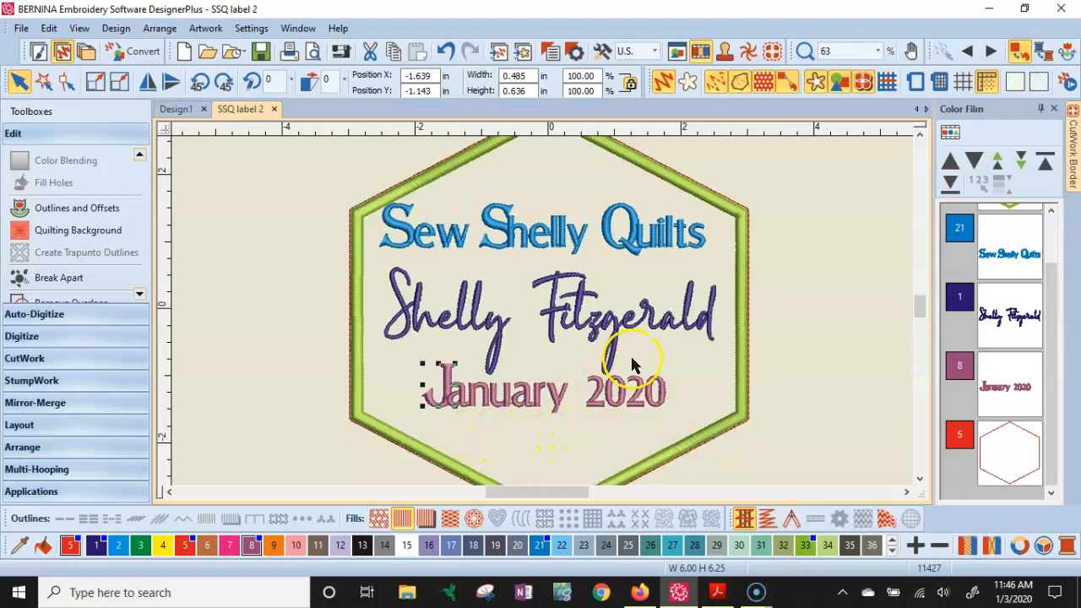
# - Reshape the 'Sew Shelly Quilts' lettering and move the final s of 'Quilts' to the right
pyautogui.click(1012, 261)
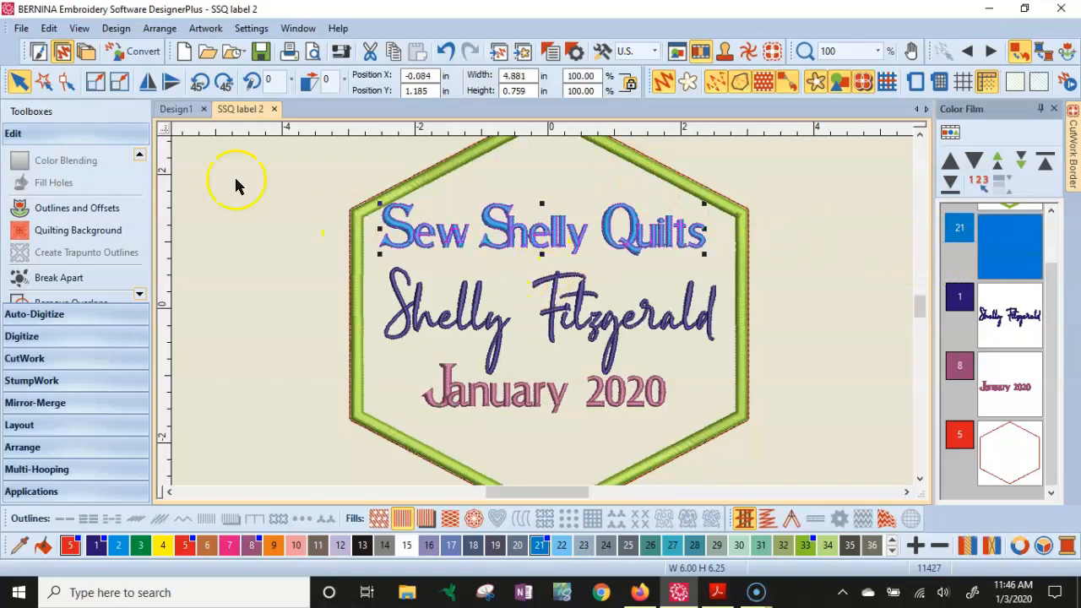
pyautogui.click(69, 84)
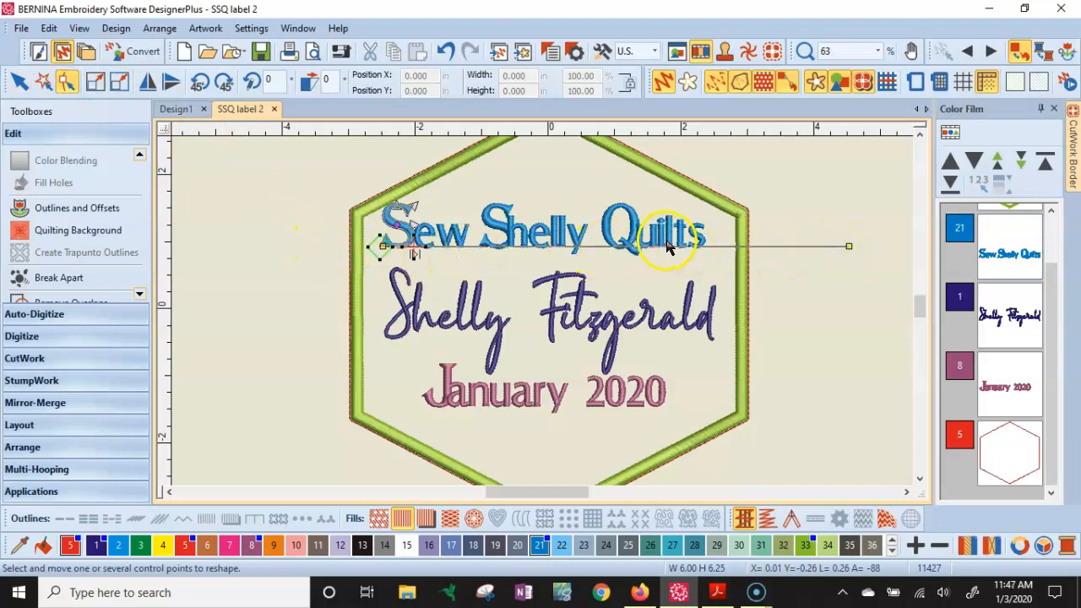
pyautogui.scroll(4, 667, 246)
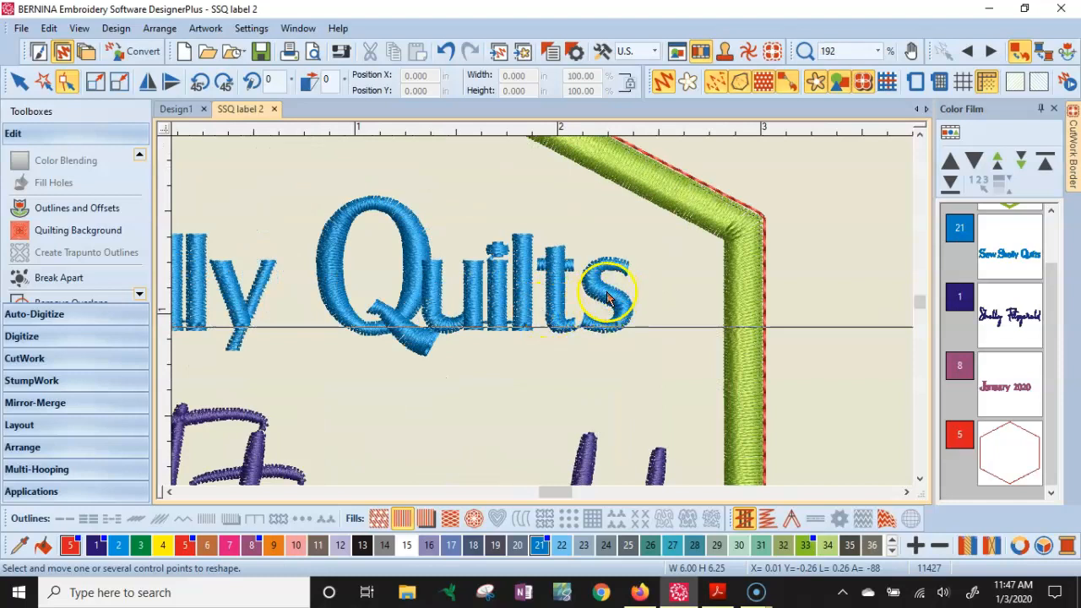
pyautogui.click(598, 307)
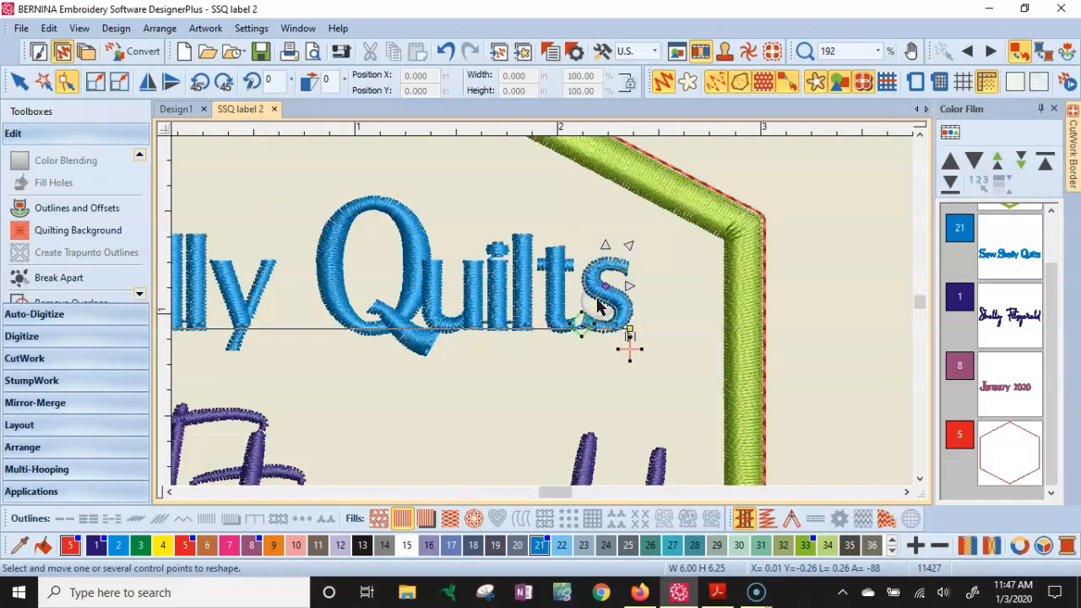
pyautogui.scroll(4, 598, 307)
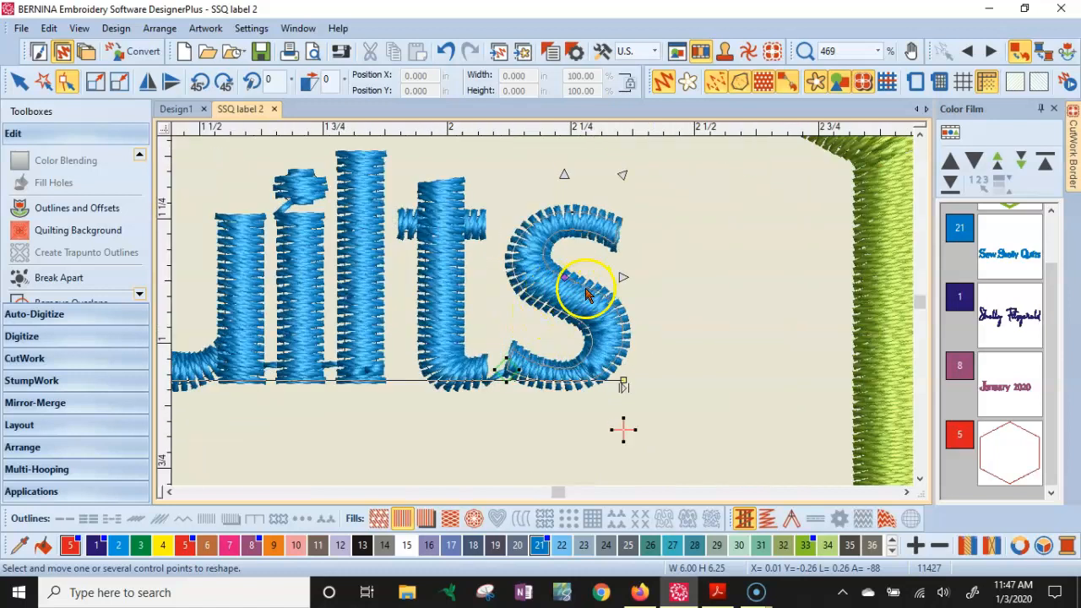
pyautogui.scroll(2, 557, 313)
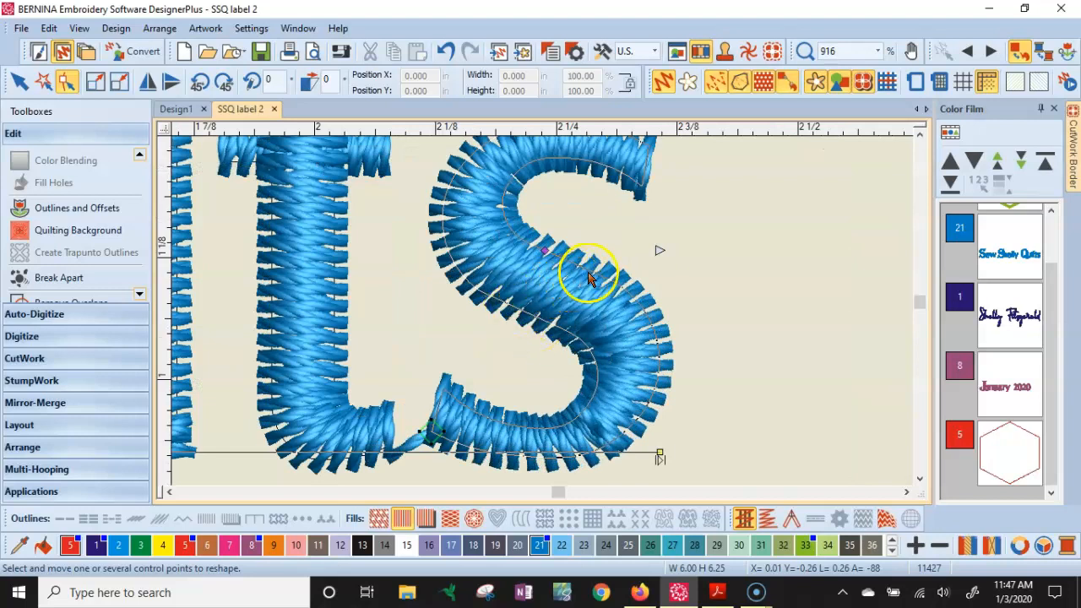
pyautogui.moveTo(545, 251); pyautogui.dragTo(647, 248)
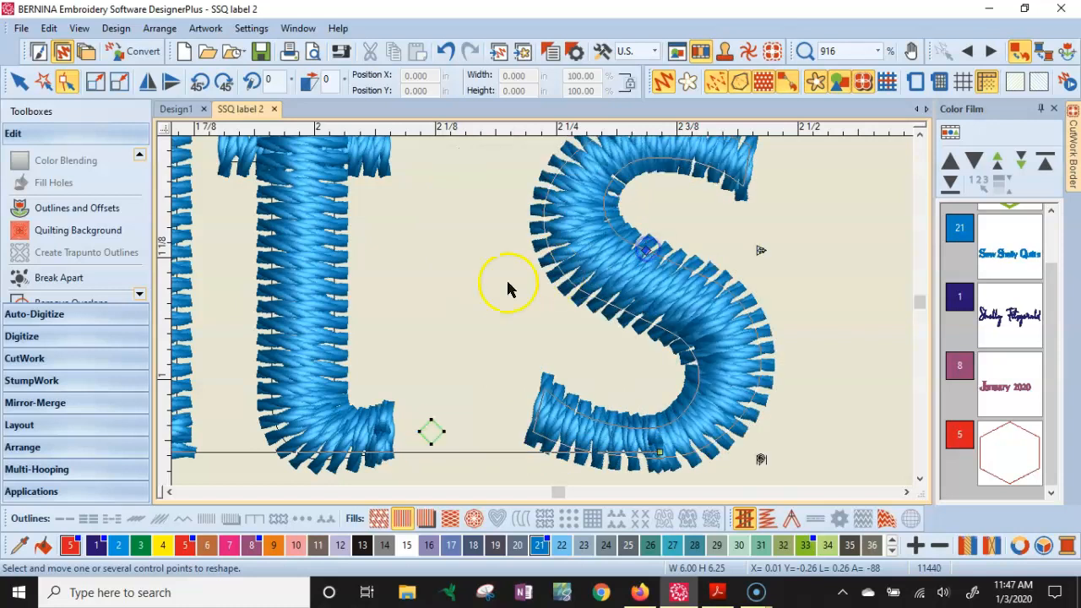
# - Move the t and l of 'Quilts' to the right to even the letter spacing
pyautogui.scroll(-2, 542, 304)
pyautogui.scroll(-1, 547, 313)
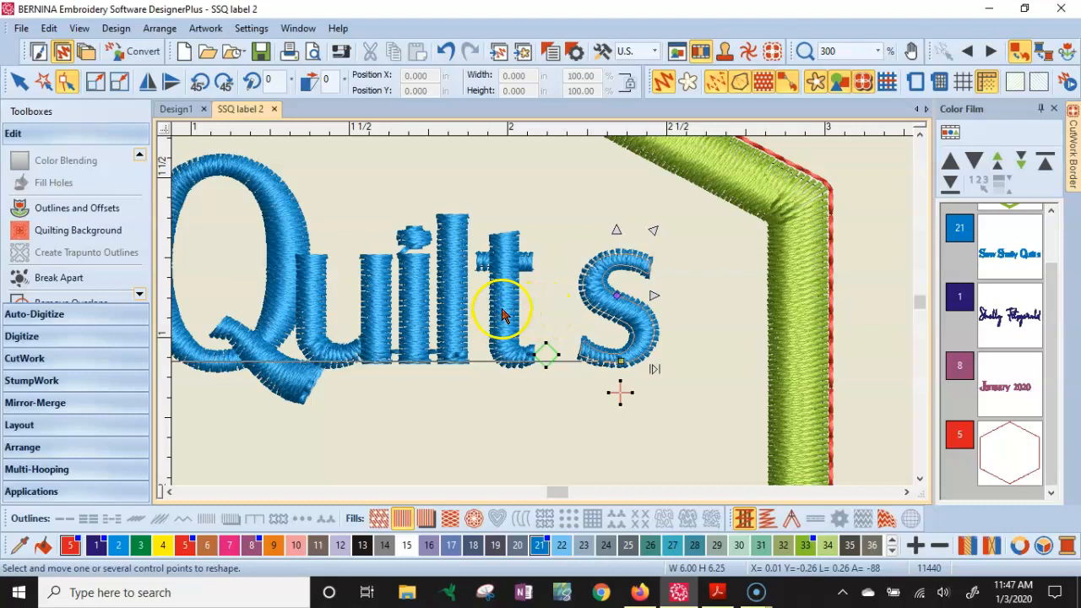
pyautogui.scroll(-1, 515, 306)
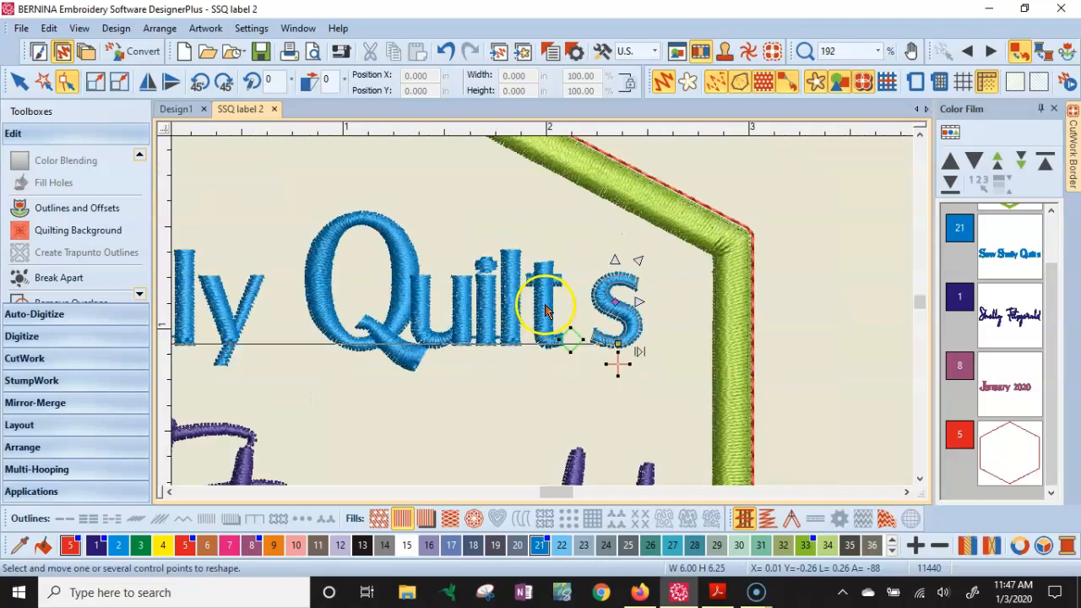
pyautogui.click(553, 312)
pyautogui.moveTo(543, 305); pyautogui.dragTo(565, 302)
pyautogui.click(515, 302)
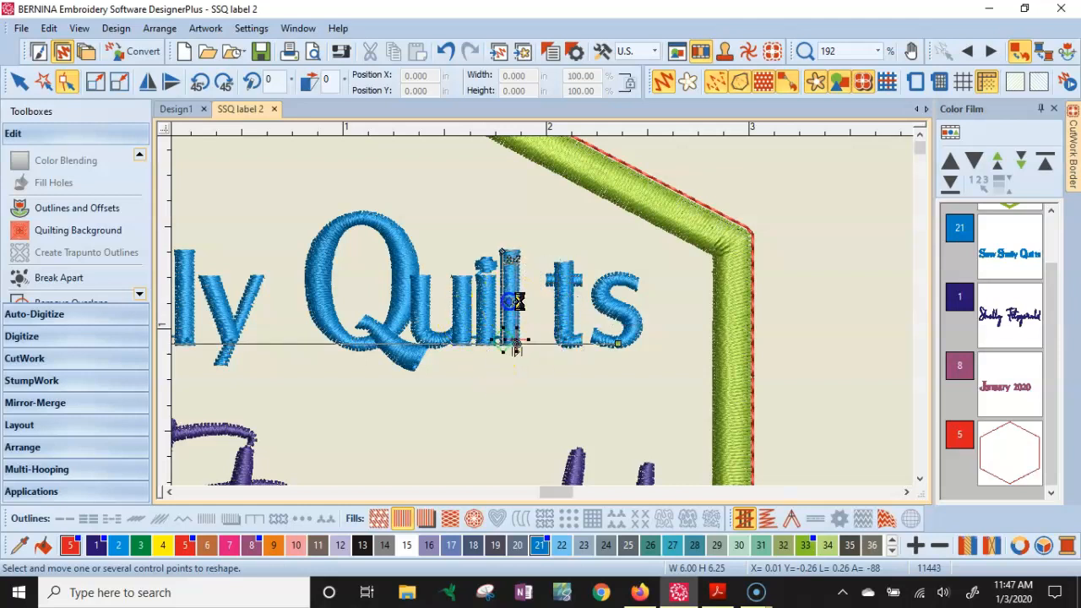
pyautogui.moveTo(508, 305)
pyautogui.mouseDown()
pyautogui.moveTo(531, 306)
pyautogui.moveTo(500, 303)
pyautogui.moveTo(510, 303)
pyautogui.mouseUp()
# - Move the u and Q of 'Quilts' to the right to open up the spacing
pyautogui.click(479, 304)
pyautogui.click(471, 362)
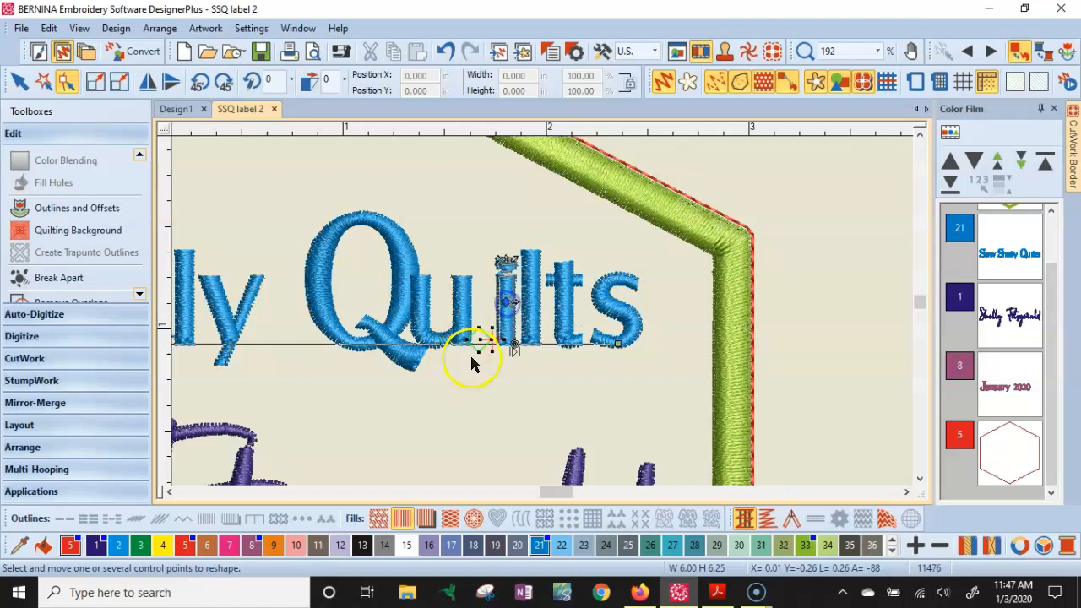
pyautogui.click(461, 307)
pyautogui.moveTo(440, 302); pyautogui.dragTo(458, 302)
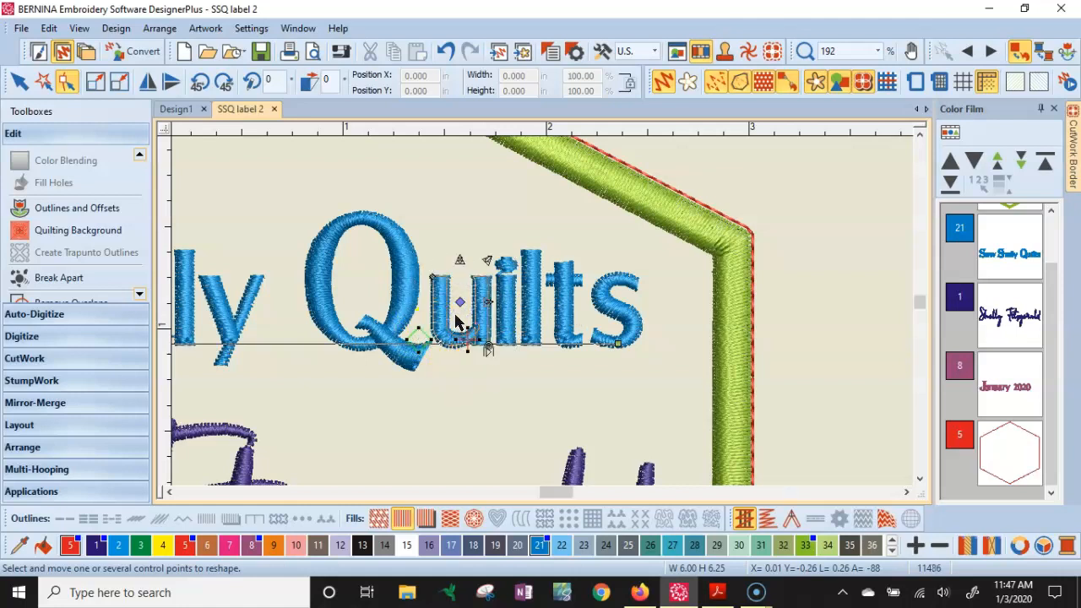
pyautogui.click(410, 299)
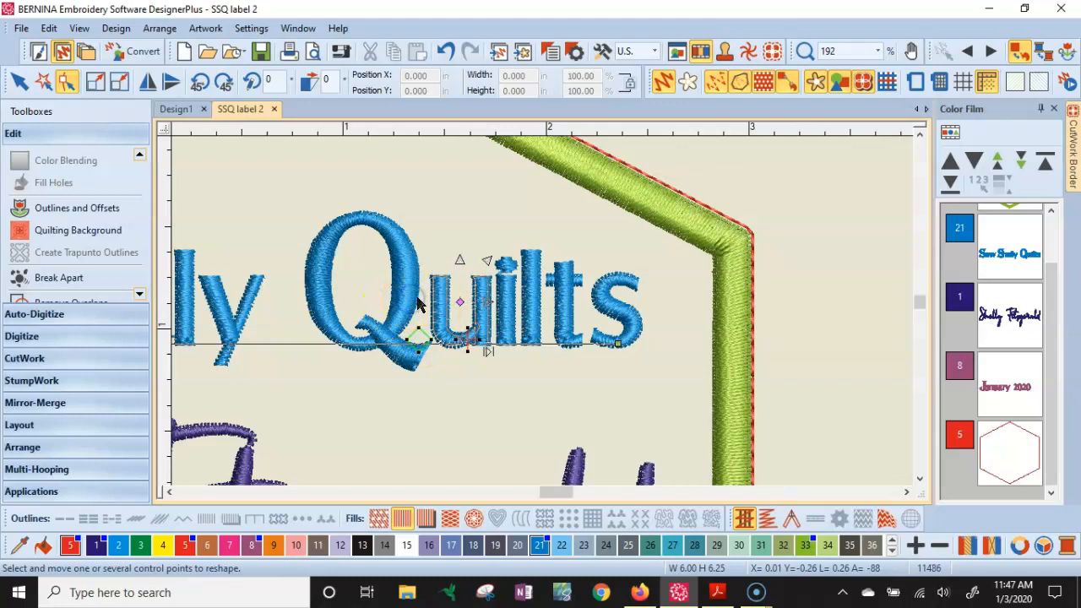
pyautogui.click(413, 300)
pyautogui.moveTo(360, 282); pyautogui.dragTo(368, 282)
# - Nudge further letters of 'Quilts' into position and undo the last move
pyautogui.scroll(-4, 574, 311)
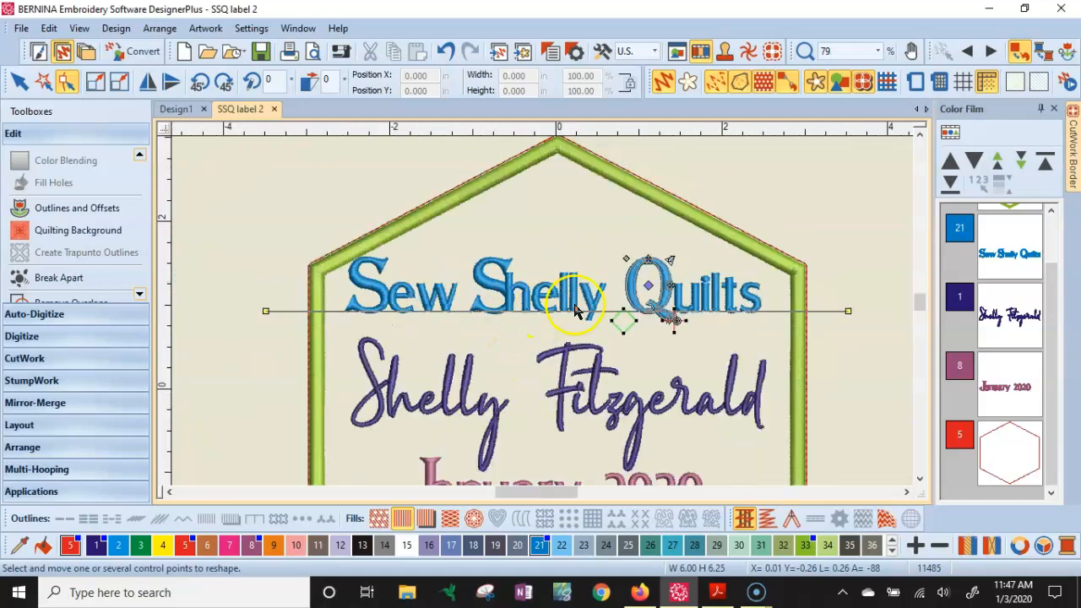
pyautogui.scroll(3, 564, 313)
pyautogui.click(550, 312)
pyautogui.moveTo(555, 304); pyautogui.dragTo(574, 304)
pyautogui.click(517, 301)
pyautogui.moveTo(517, 298); pyautogui.dragTo(571, 309)
pyautogui.click(499, 298)
pyautogui.scroll(10, 519, 297)
pyautogui.scroll(-6, 543, 309)
pyautogui.click(446, 51)
# - Shift more letters of the top line to tighten the spacing between the words
pyautogui.click(459, 326)
pyautogui.moveTo(444, 310); pyautogui.dragTo(482, 309)
pyautogui.click(366, 310)
pyautogui.moveTo(309, 309); pyautogui.dragTo(355, 310)
pyautogui.click(203, 278)
pyautogui.scroll(-4, 205, 276)
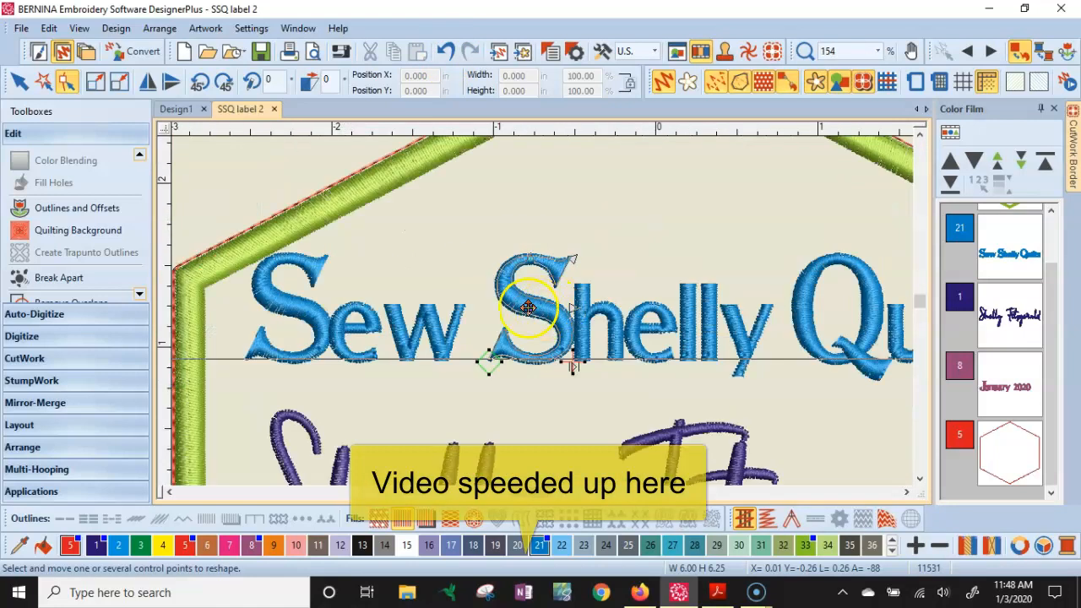
# - Move the S of 'Shelly' left and shift the letters of 'Sew' right to close the gap between words
pyautogui.moveTo(532, 308); pyautogui.dragTo(521, 308)
pyautogui.click(611, 322)
pyautogui.moveTo(599, 322); pyautogui.dragTo(593, 322)
pyautogui.click(337, 328)
pyautogui.click(435, 325)
pyautogui.moveTo(354, 324)
pyautogui.mouseDown()
pyautogui.moveTo(434, 325)
pyautogui.moveTo(369, 323)
pyautogui.mouseUp()
pyautogui.click(367, 324)
pyautogui.click(304, 308)
pyautogui.moveTo(285, 309); pyautogui.dragTo(302, 300)
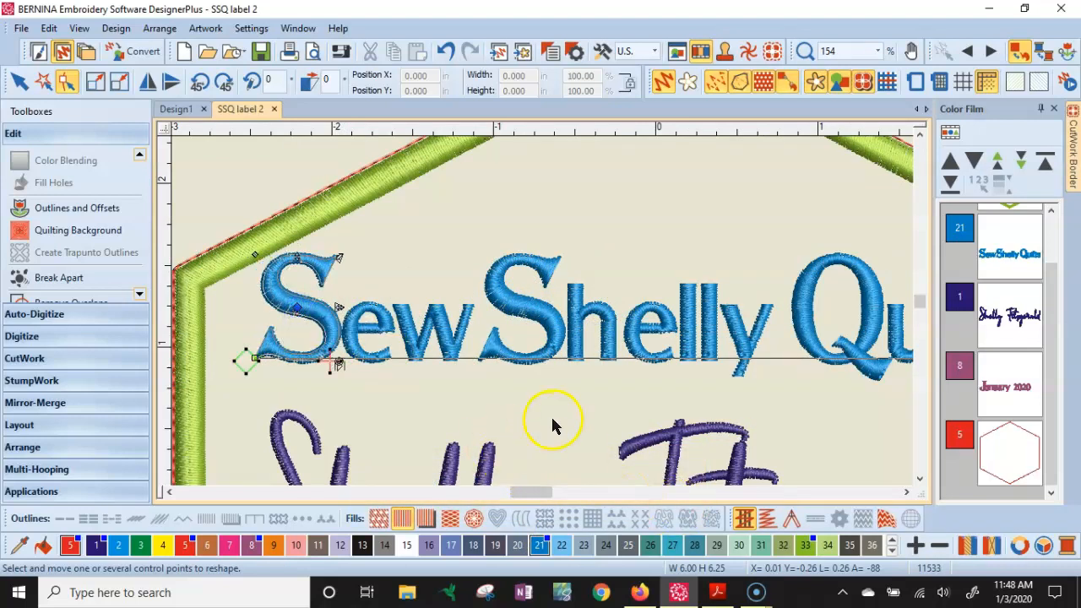
# - Select the word 'Shelly' in the top line and nudge it to the right
pyautogui.scroll(-3, 549, 419)
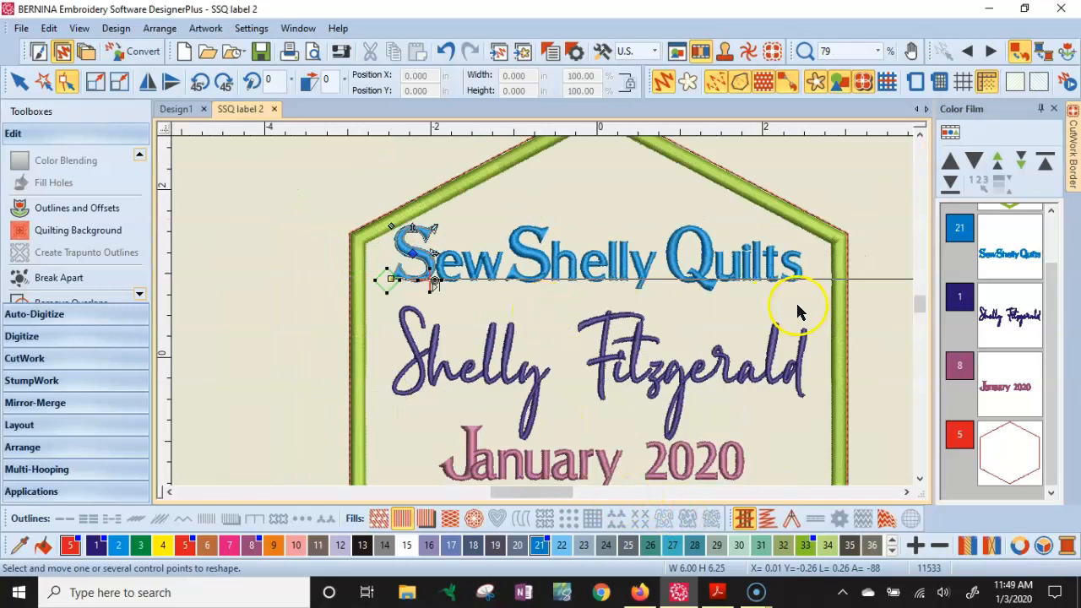
pyautogui.click(965, 264)
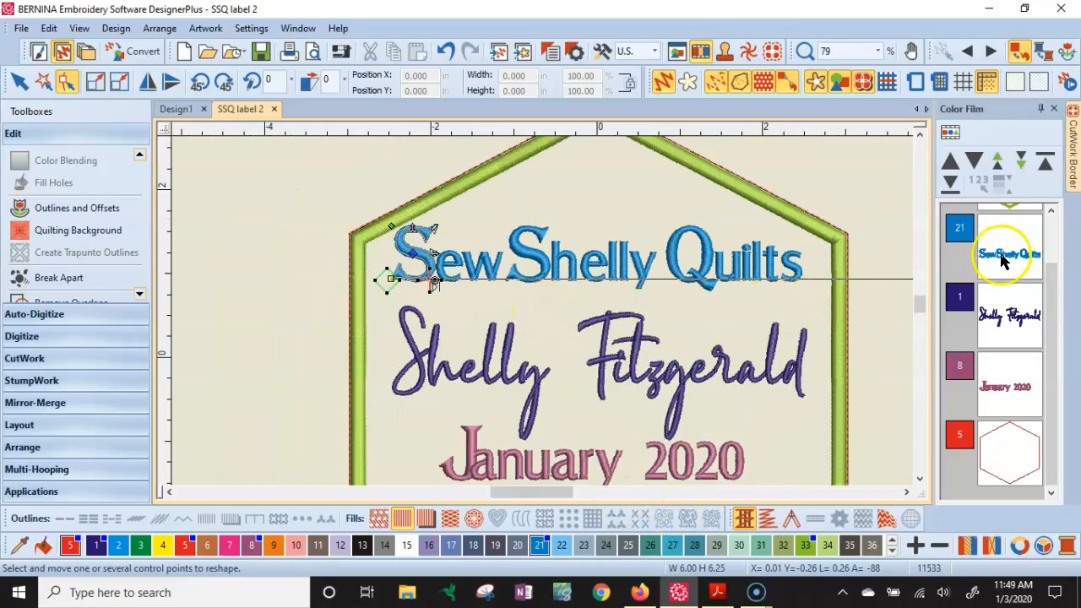
pyautogui.click(291, 354)
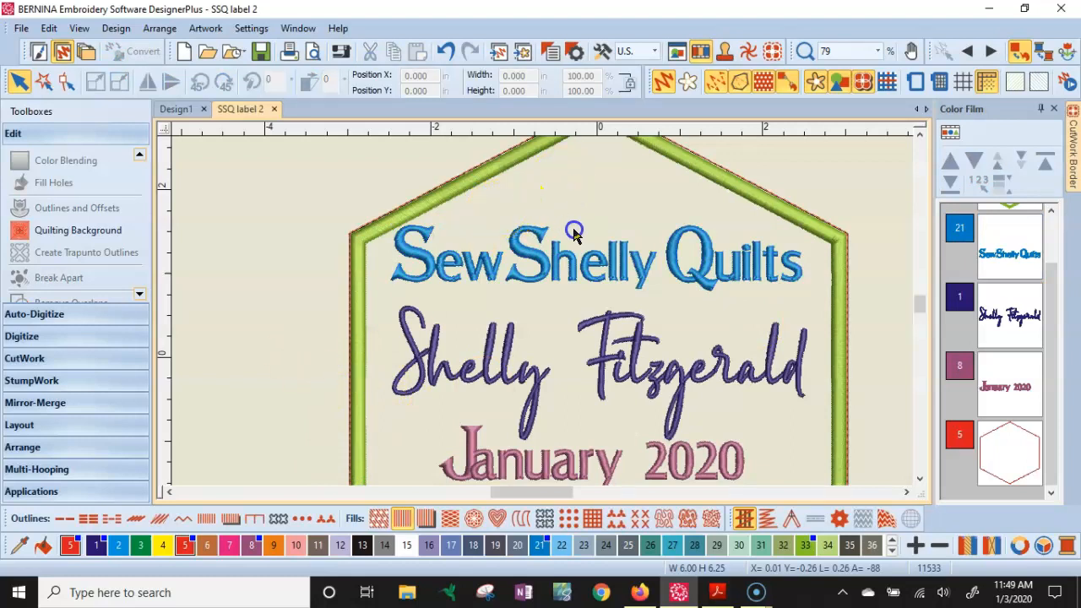
pyautogui.moveTo(660, 308); pyautogui.dragTo(667, 313)
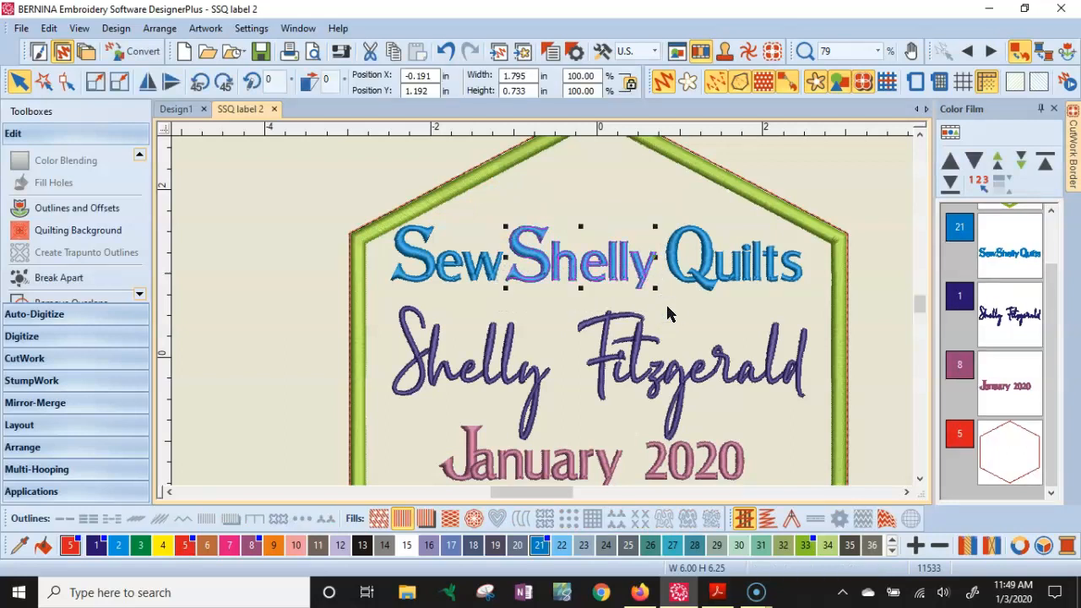
pyautogui.press('Right')
pyautogui.press('Right')
pyautogui.press('Right')
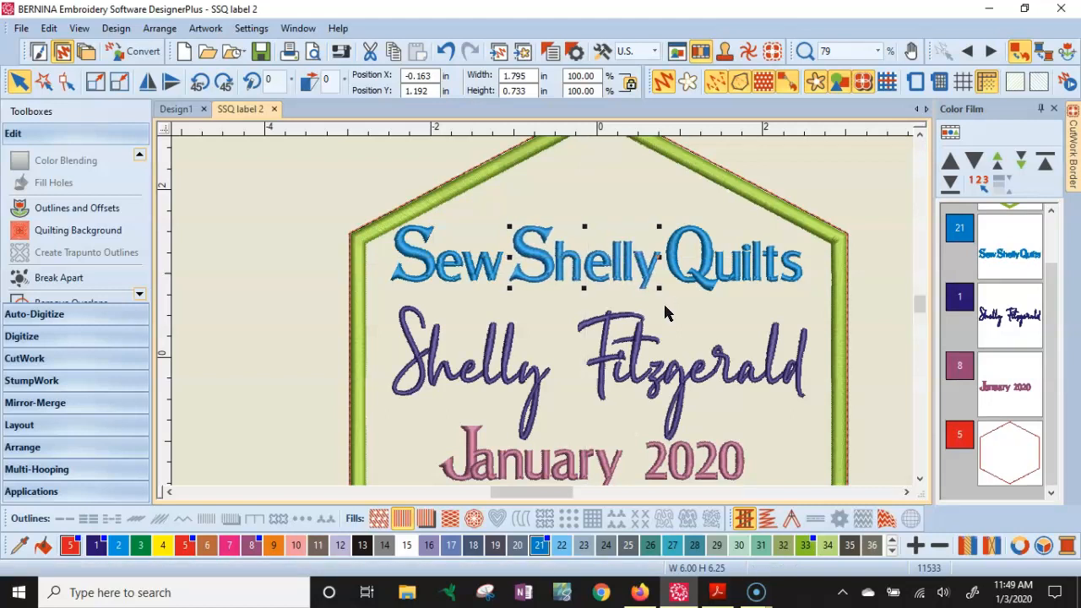
# - Select the word 'Quilts' and nudge it slightly to the right
pyautogui.click(668, 201)
pyautogui.moveTo(658, 203); pyautogui.dragTo(812, 301)
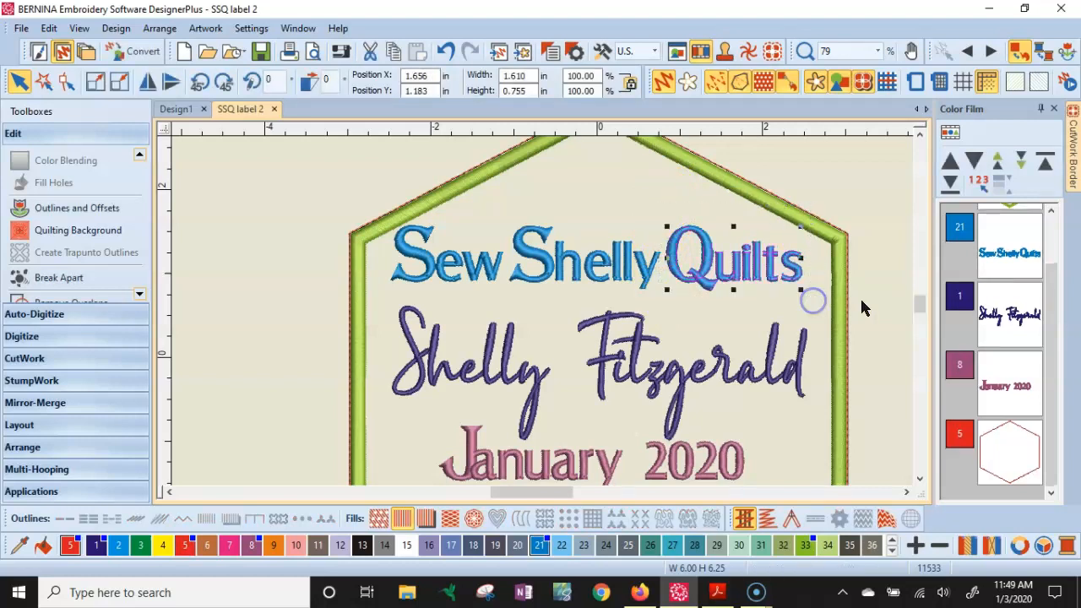
pyautogui.press('Right')
pyautogui.press('Right')
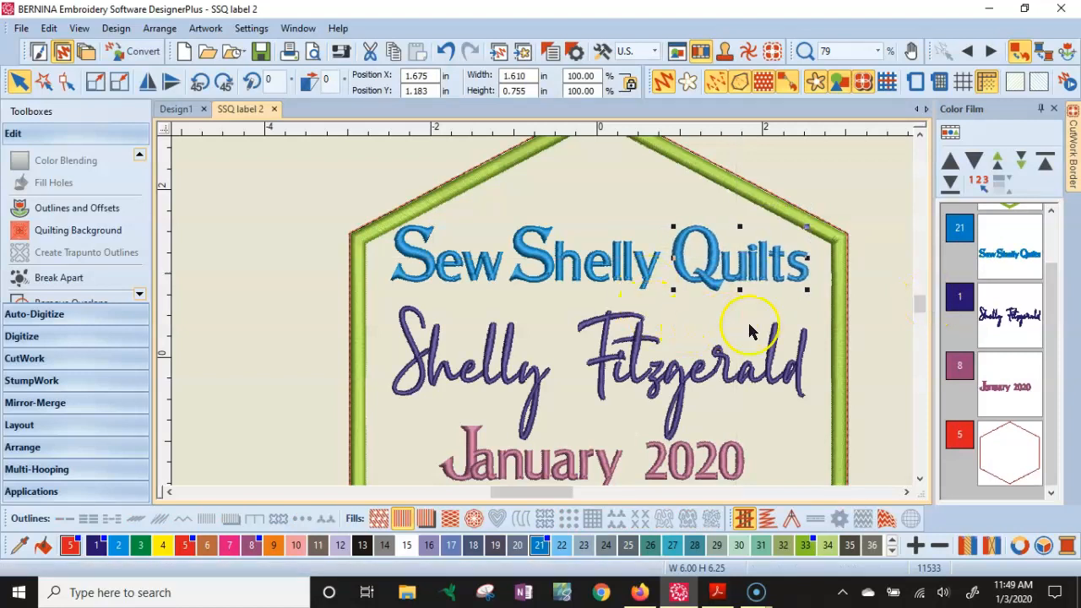
pyautogui.press('Left')
pyautogui.press('Left')
pyautogui.press('Left')
pyautogui.press('Left')
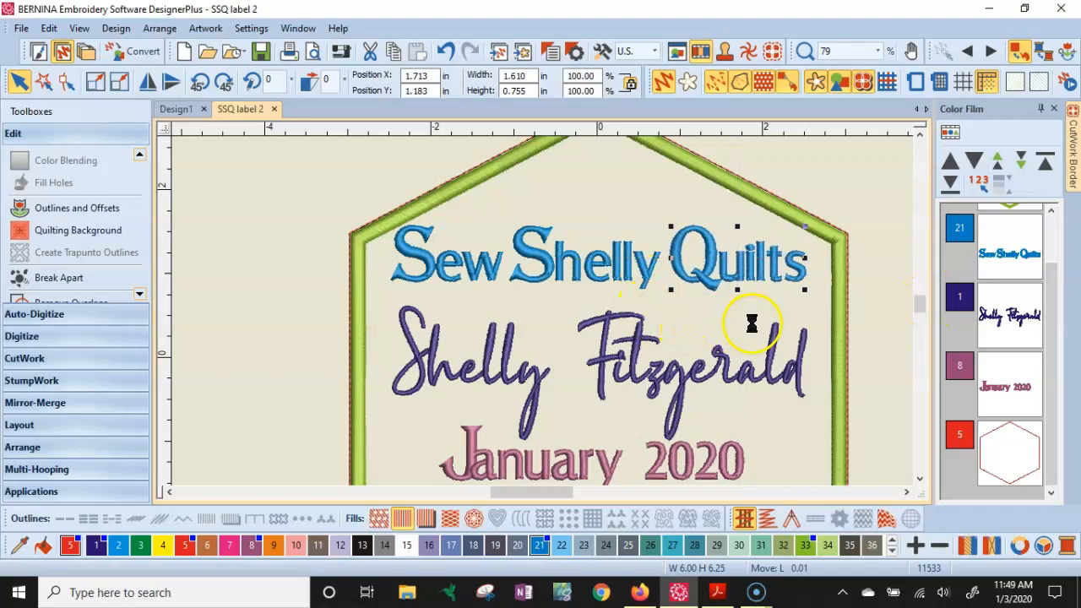
# - Reshape the top line to move the e of 'Sew' slightly right
pyautogui.click(777, 332)
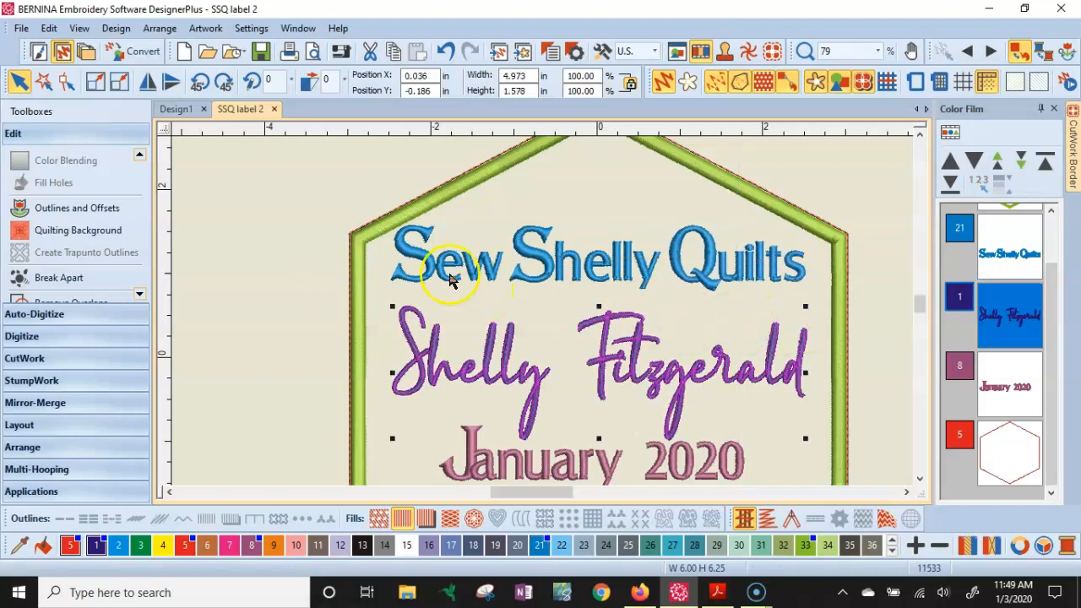
pyautogui.scroll(8, 446, 270)
pyautogui.click(526, 248)
pyautogui.press('h')
pyautogui.moveTo(694, 234); pyautogui.dragTo(708, 234)
pyautogui.click(501, 232)
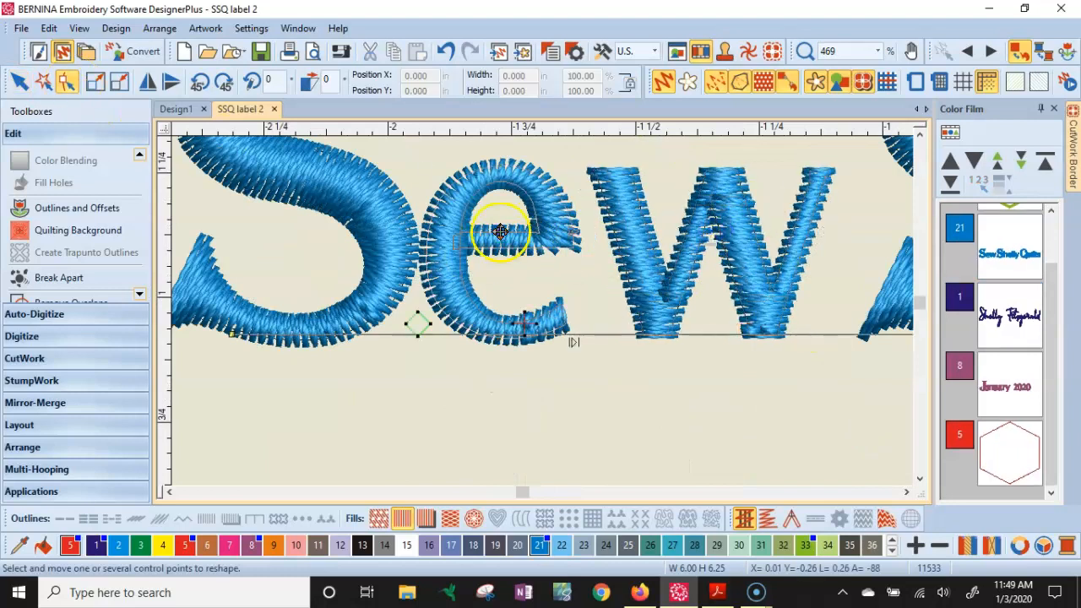
pyautogui.moveTo(501, 231); pyautogui.dragTo(514, 232)
# - Select the word 'Sew' and nudge it to the left
pyautogui.scroll(-5, 513, 271)
pyautogui.click(21, 83)
pyautogui.scroll(-2, 353, 268)
pyautogui.click(723, 322)
pyautogui.moveTo(331, 345); pyautogui.dragTo(533, 206)
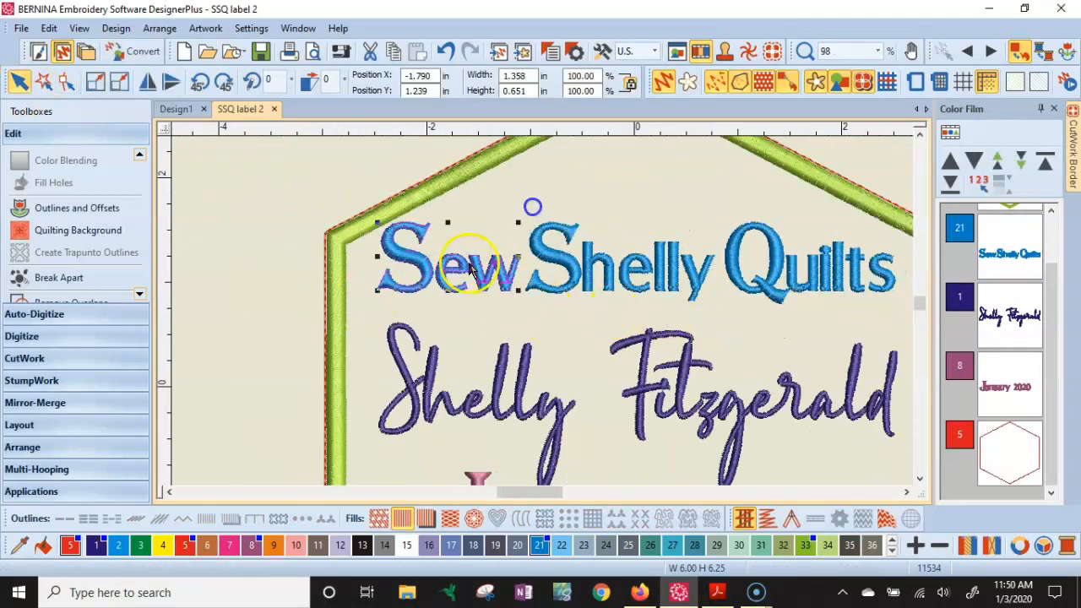
pyautogui.press('Left')
pyautogui.press('Left')
pyautogui.press('Left')
pyautogui.press('Escape')
# - Reshape 'January 2020' to move its r and second a slightly right
pyautogui.click(921, 480)
pyautogui.click(480, 389)
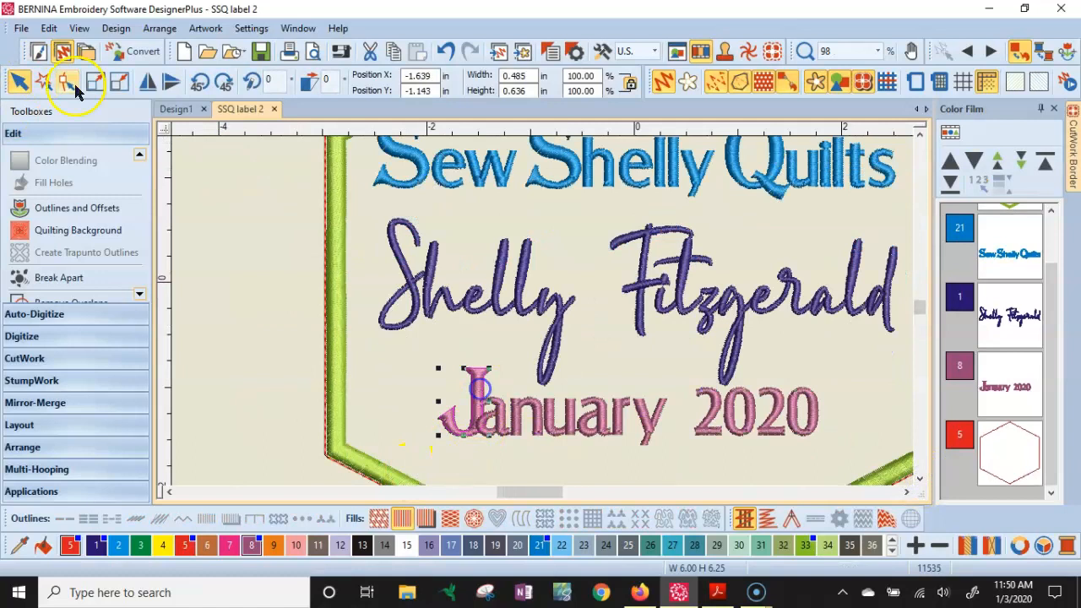
pyautogui.click(73, 81)
pyautogui.scroll(-2, 541, 306)
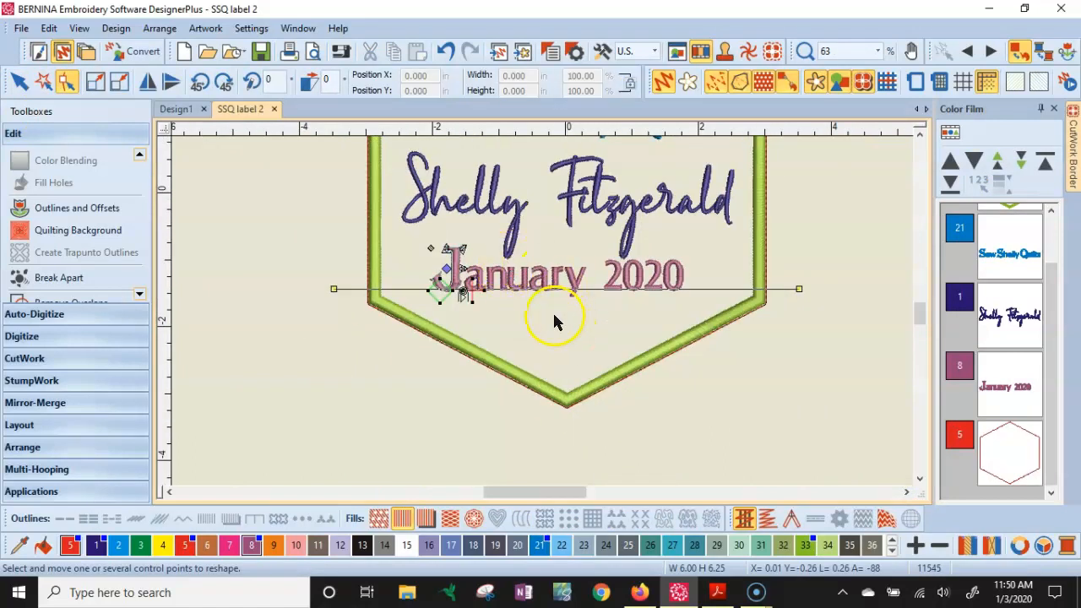
pyautogui.scroll(7, 545, 314)
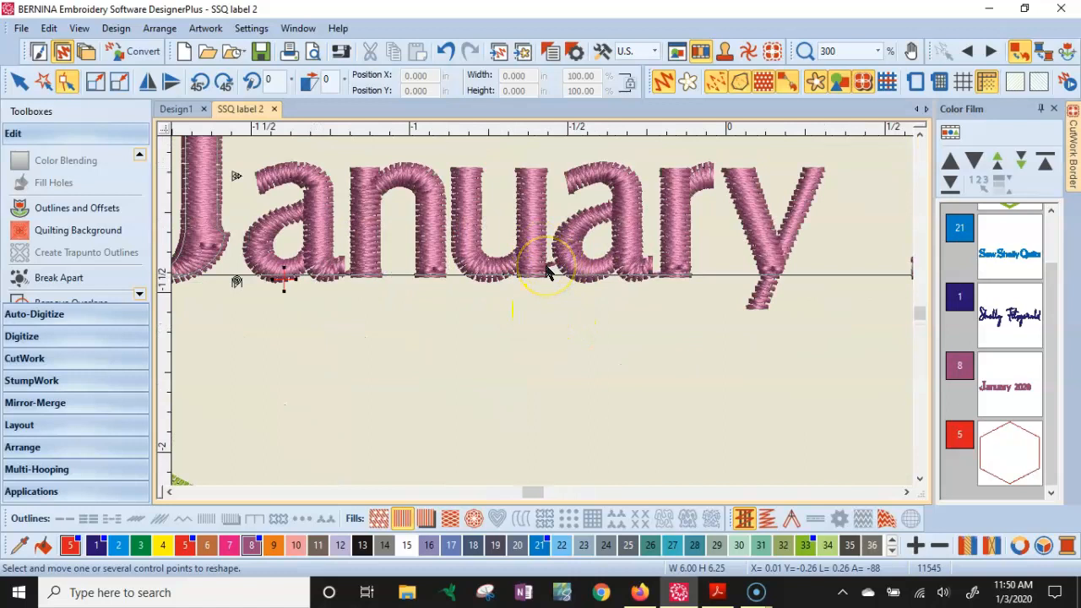
pyautogui.click(595, 231)
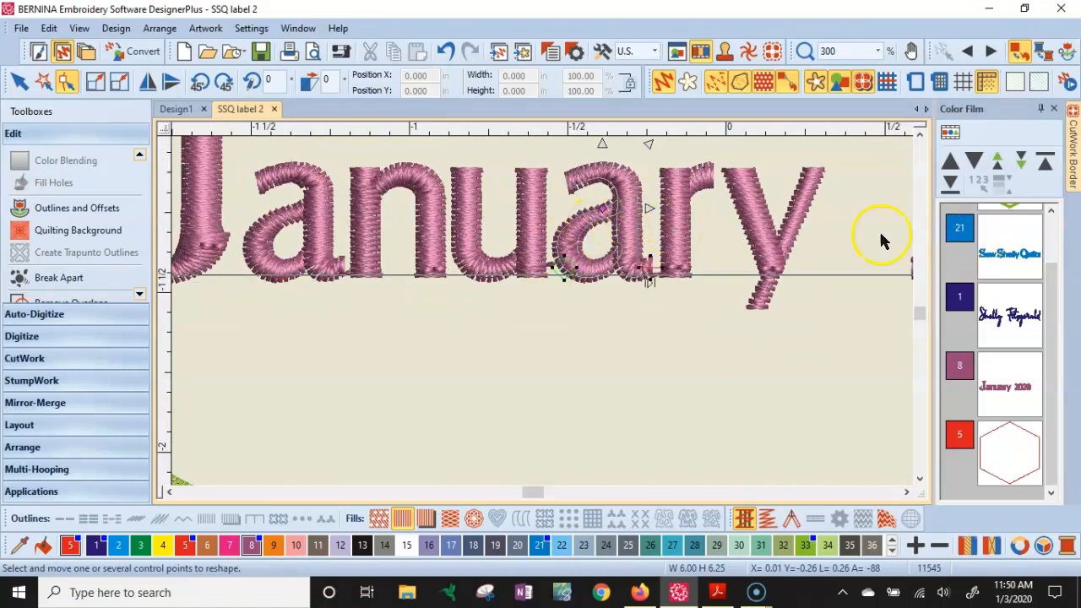
pyautogui.click(686, 234)
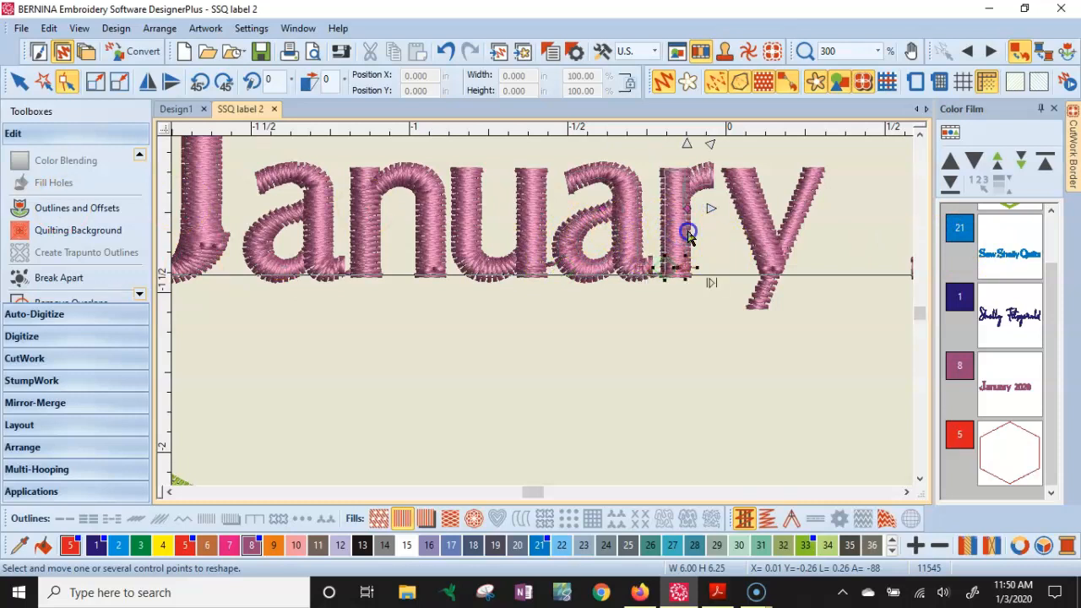
pyautogui.moveTo(686, 211); pyautogui.dragTo(693, 209)
pyautogui.click(625, 226)
pyautogui.click(642, 228)
pyautogui.moveTo(603, 211); pyautogui.dragTo(608, 210)
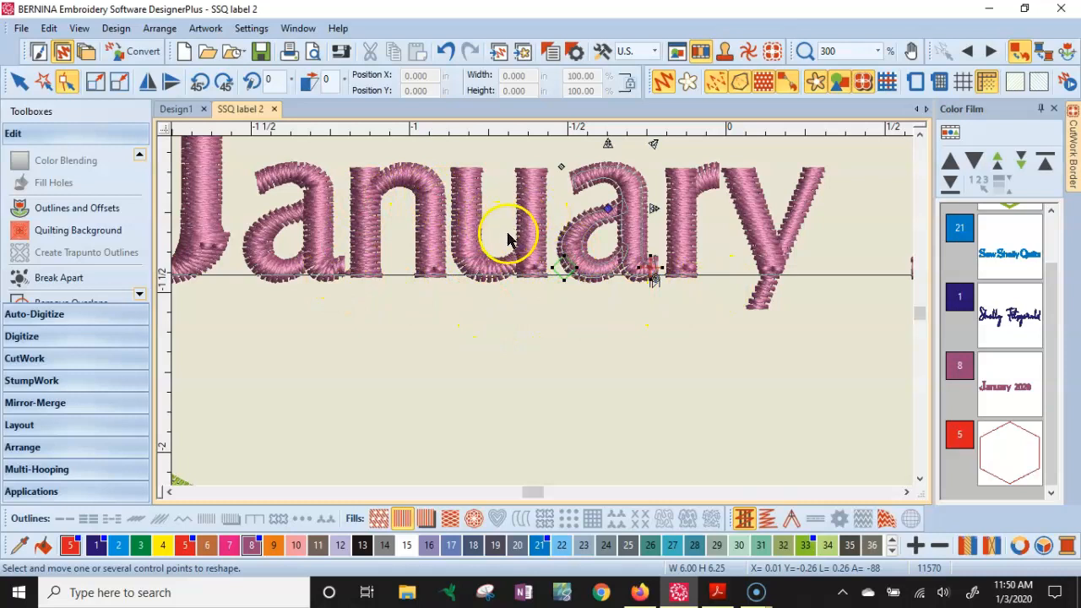
# - Fine-tune the letter spacing of 'January', shifting the a, r and y right and the first a left
pyautogui.click(542, 232)
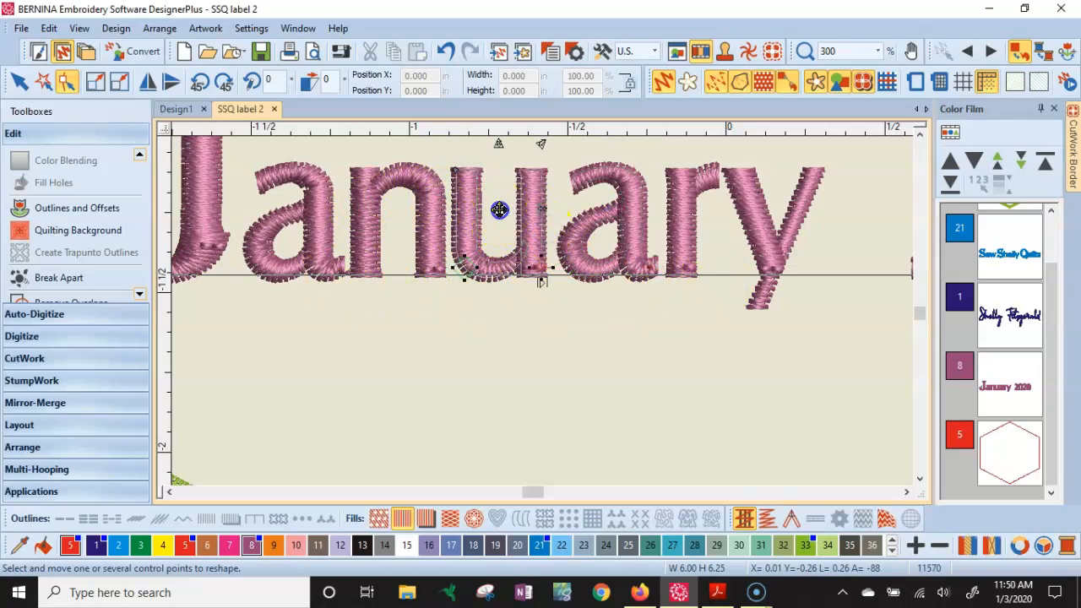
pyautogui.moveTo(505, 211); pyautogui.dragTo(505, 210)
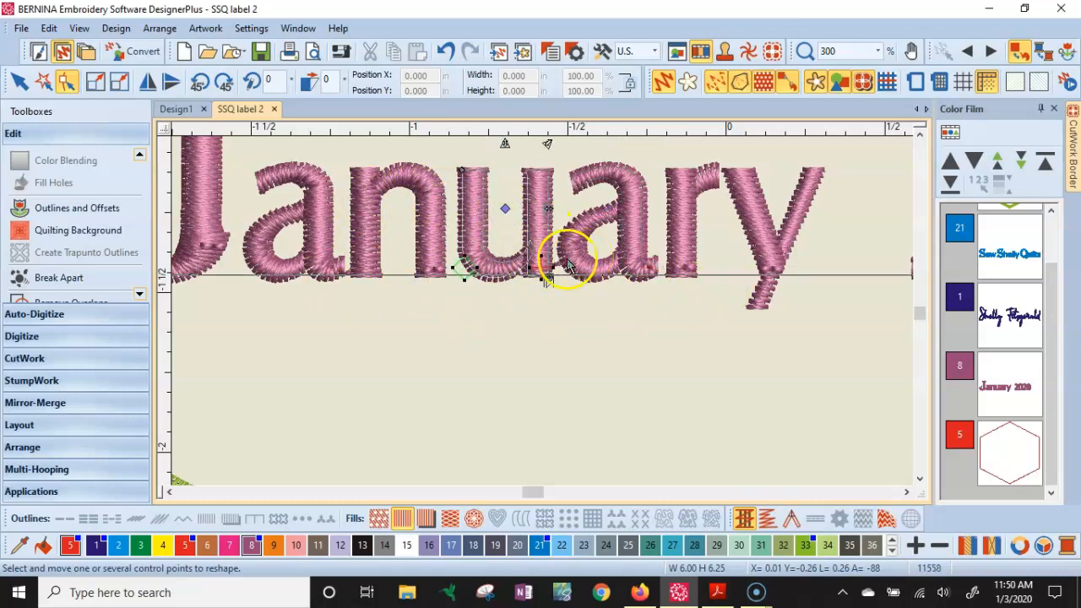
pyautogui.click(629, 224)
pyautogui.moveTo(609, 210); pyautogui.dragTo(615, 210)
pyautogui.click(680, 223)
pyautogui.moveTo(692, 210); pyautogui.dragTo(696, 210)
pyautogui.click(765, 223)
pyautogui.moveTo(774, 209); pyautogui.dragTo(779, 209)
pyautogui.click(685, 225)
pyautogui.moveTo(695, 208); pyautogui.dragTo(697, 209)
pyautogui.click(317, 224)
pyautogui.moveTo(297, 209); pyautogui.dragTo(294, 211)
# - Group the letters of the 'Sew Shelly Quilts' line into one object
pyautogui.scroll(-4, 439, 369)
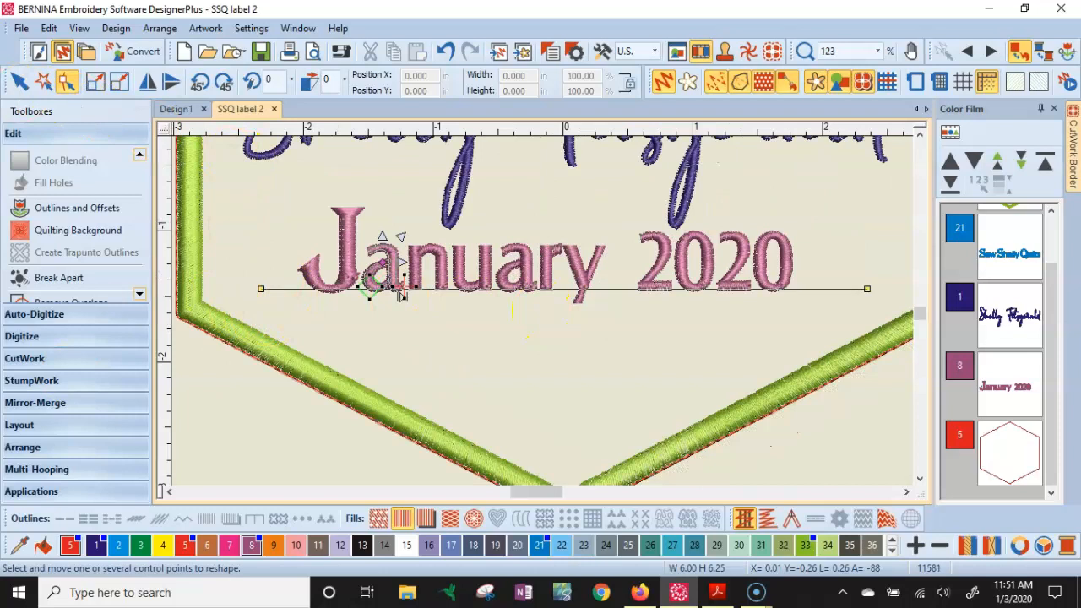
pyautogui.click(18, 85)
pyautogui.scroll(-1, 355, 475)
pyautogui.scroll(-2, 467, 371)
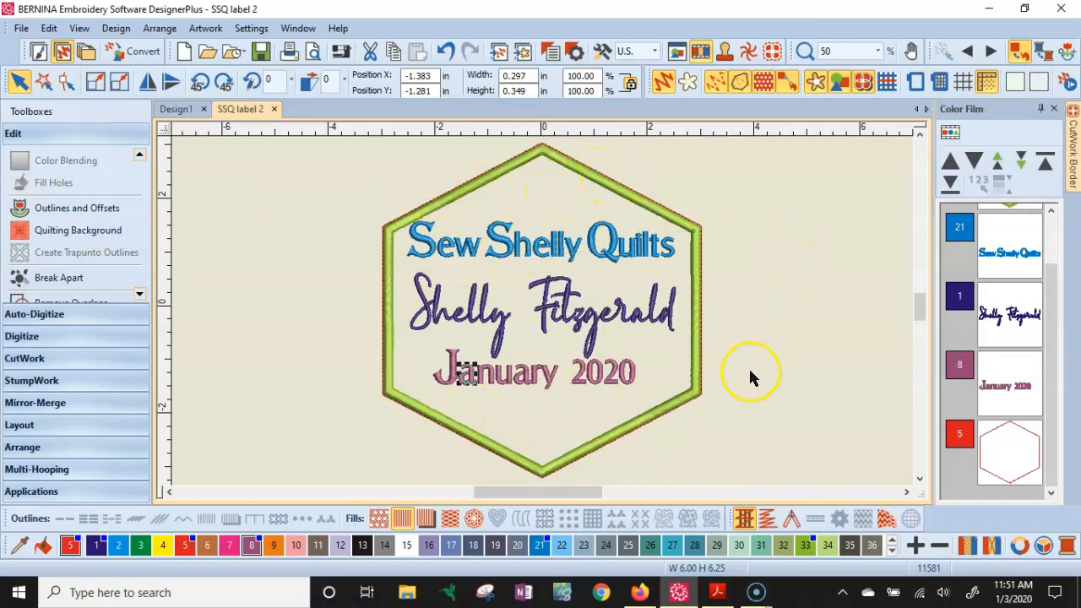
pyautogui.click(1005, 269)
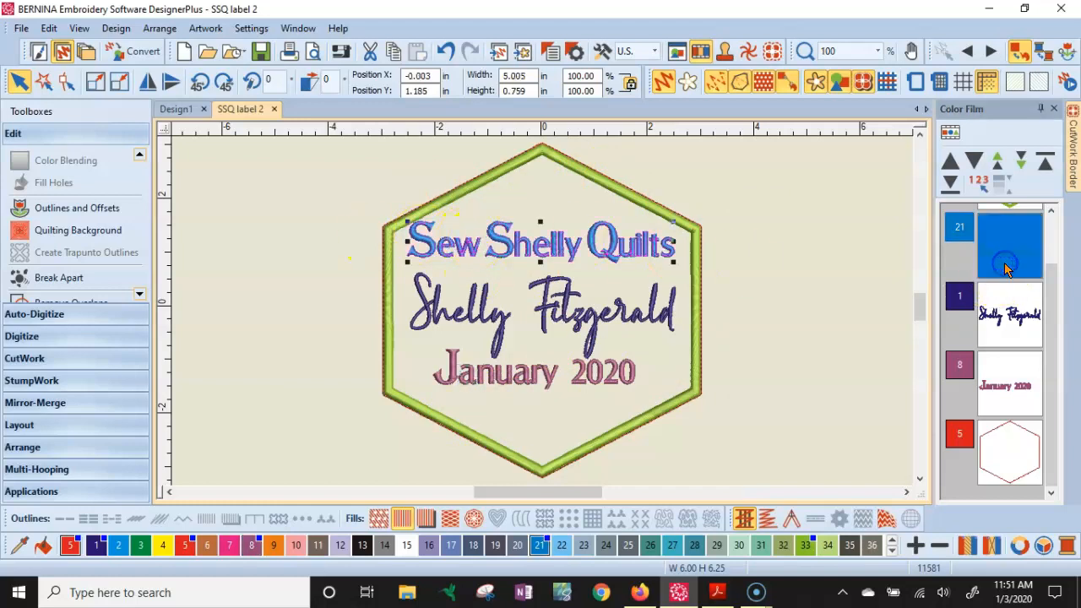
pyautogui.rightClick(1005, 267)
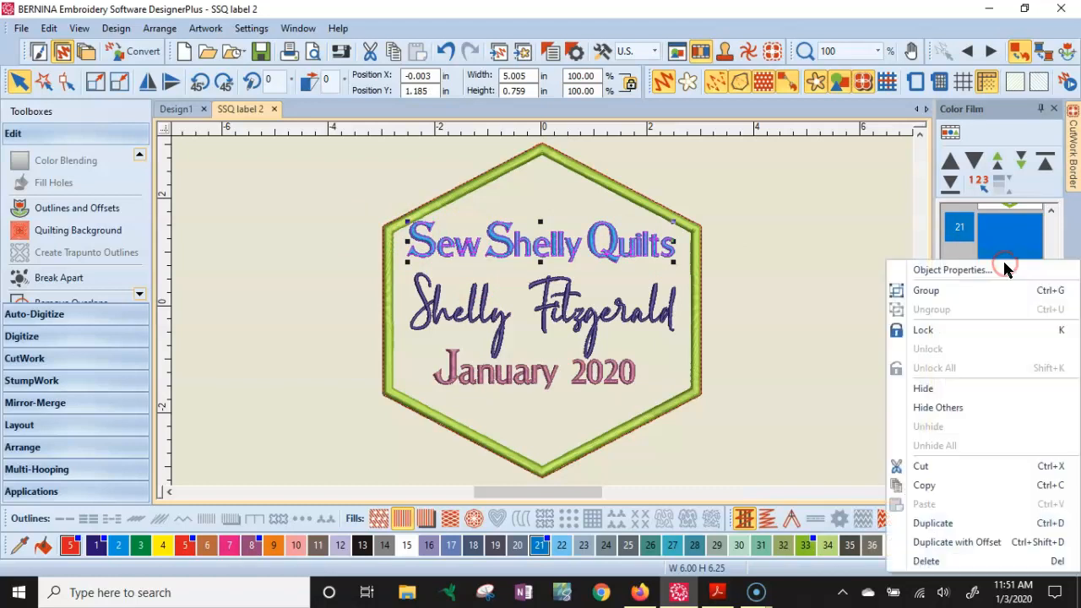
pyautogui.click(946, 289)
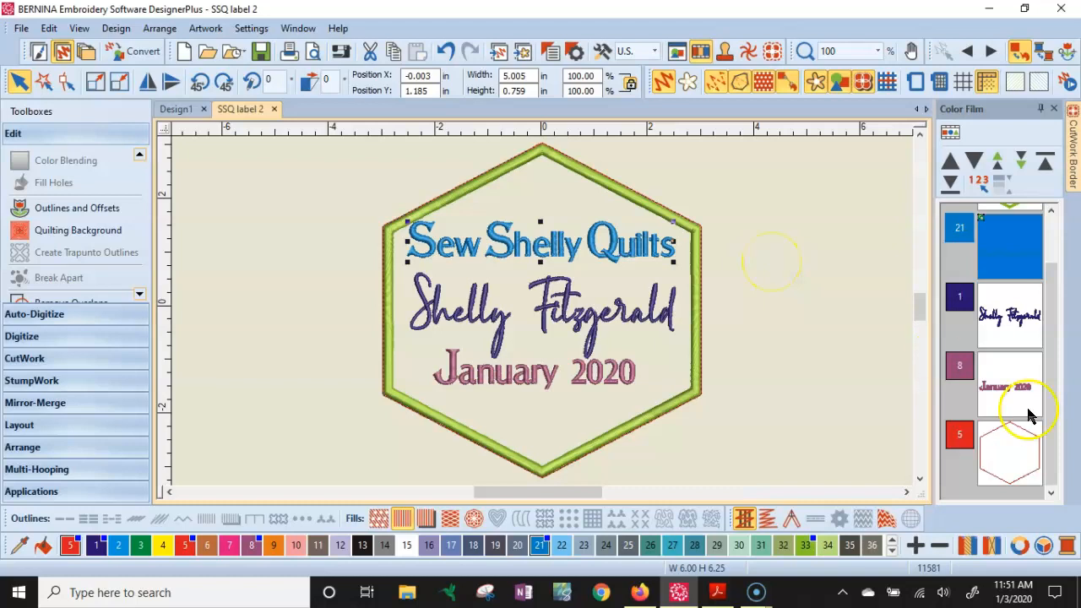
# - Group the letters of the 'January 2020' line into one object
pyautogui.click(992, 398)
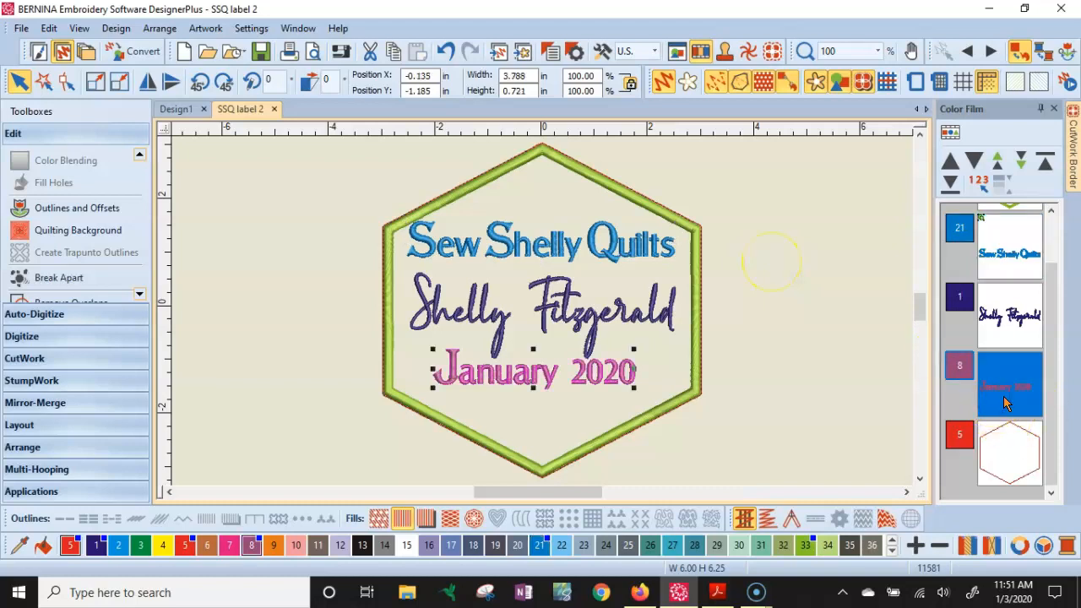
pyautogui.rightClick(1004, 396)
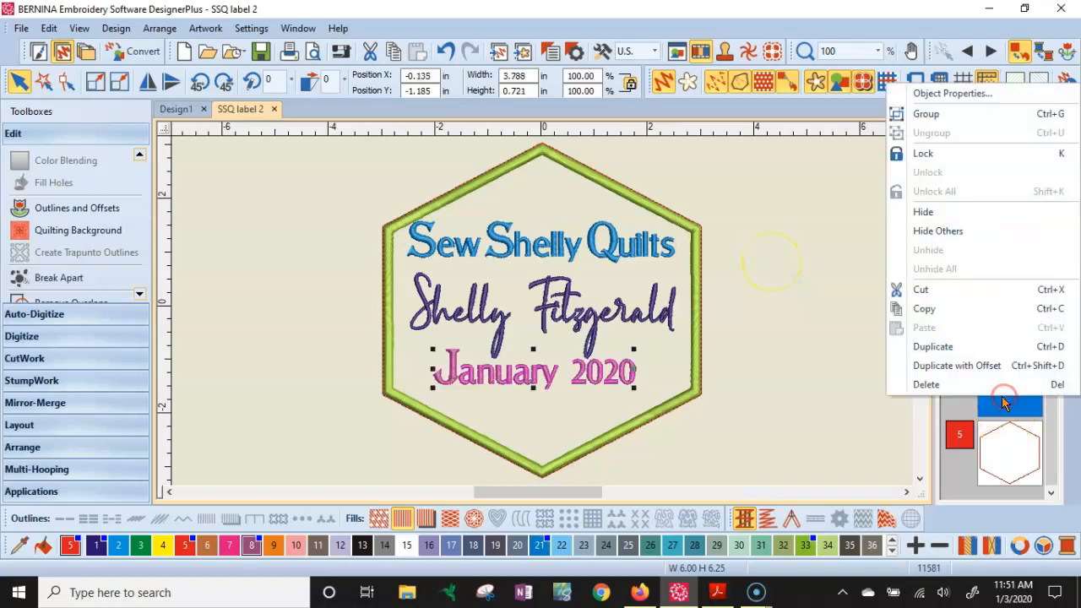
pyautogui.click(939, 113)
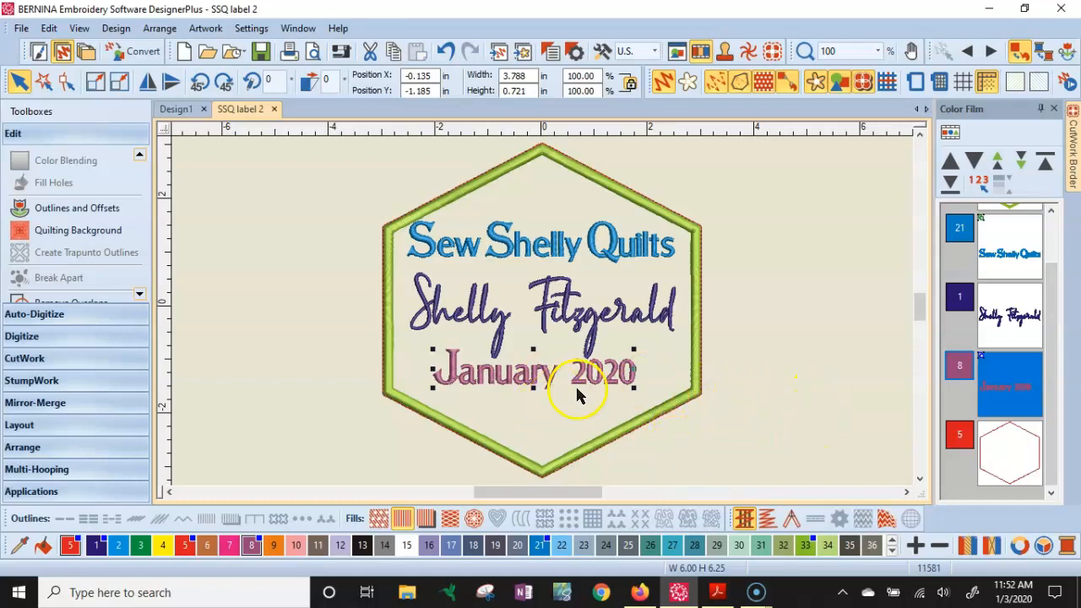
pyautogui.moveTo(564, 384); pyautogui.dragTo(581, 405)
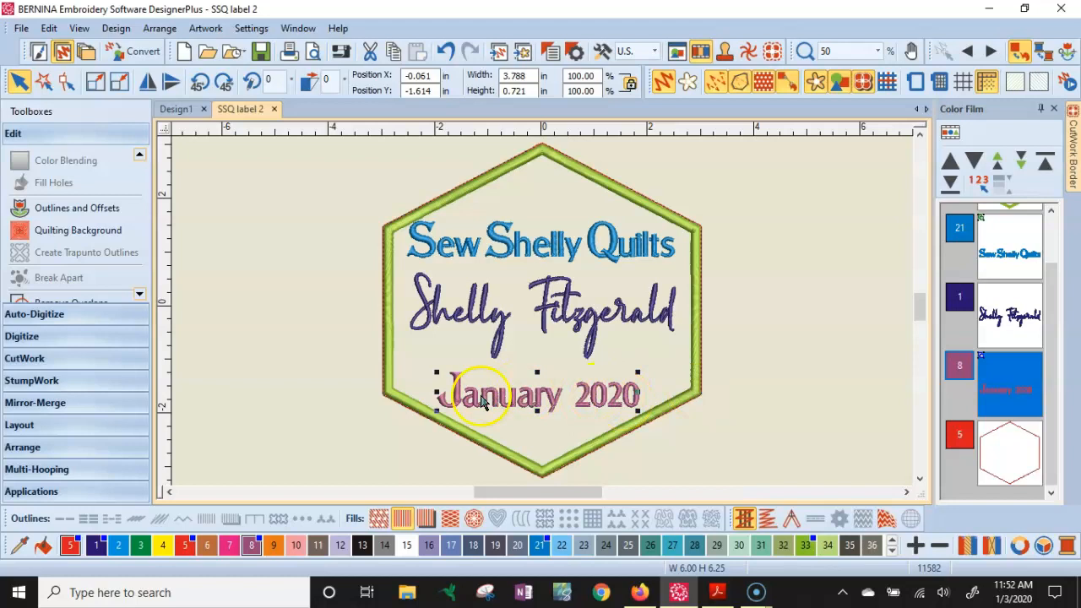
pyautogui.click(559, 245)
pyautogui.moveTo(559, 245); pyautogui.dragTo(561, 259)
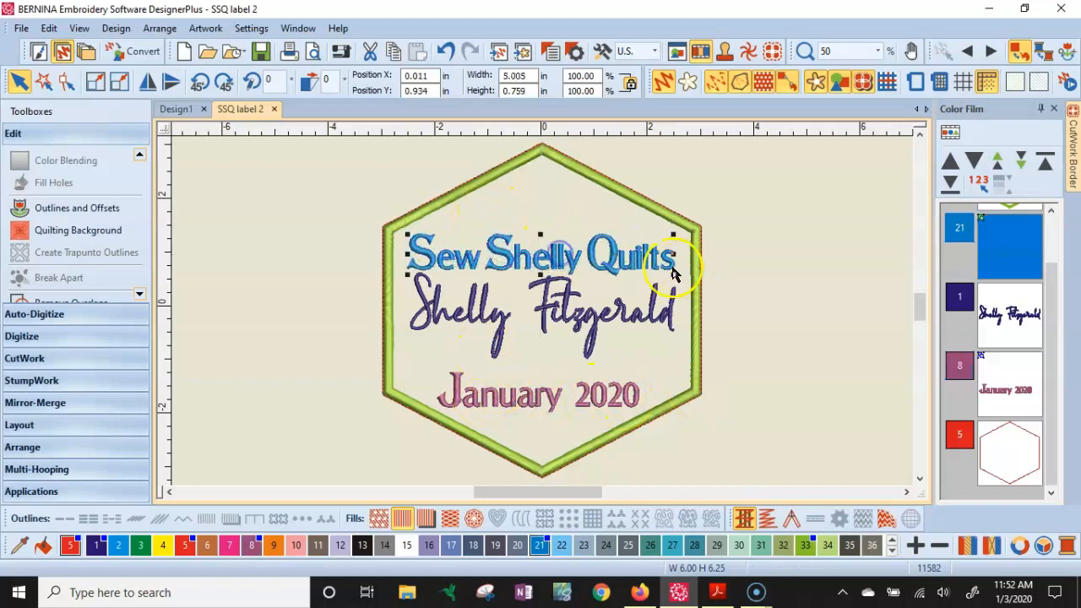
pyautogui.moveTo(568, 313); pyautogui.dragTo(568, 326)
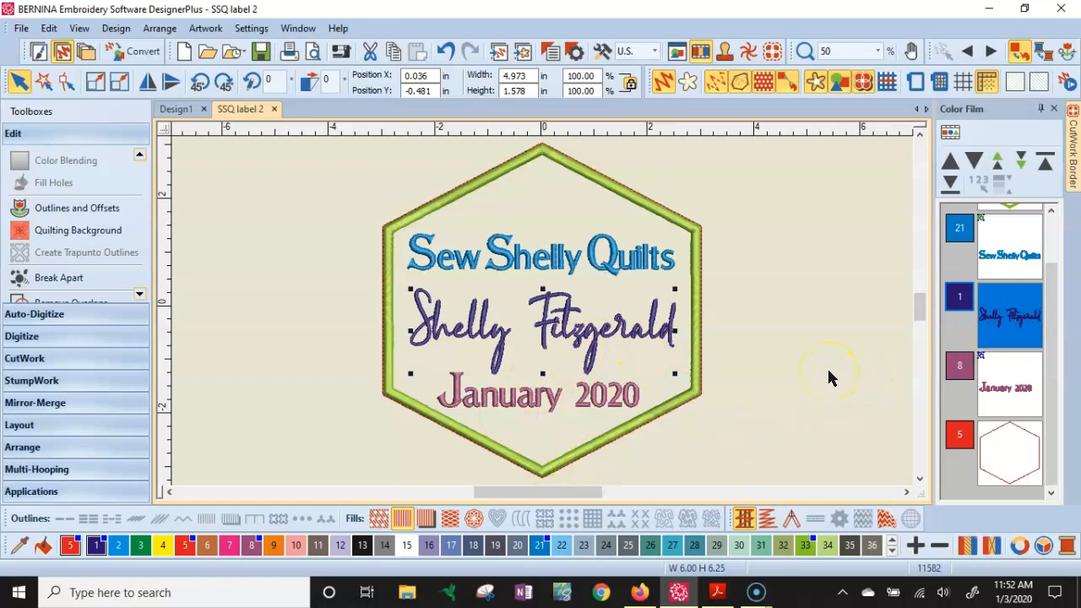
# - Select all objects and align their centers vertically
pyautogui.hotkey('ctrl', 'a')
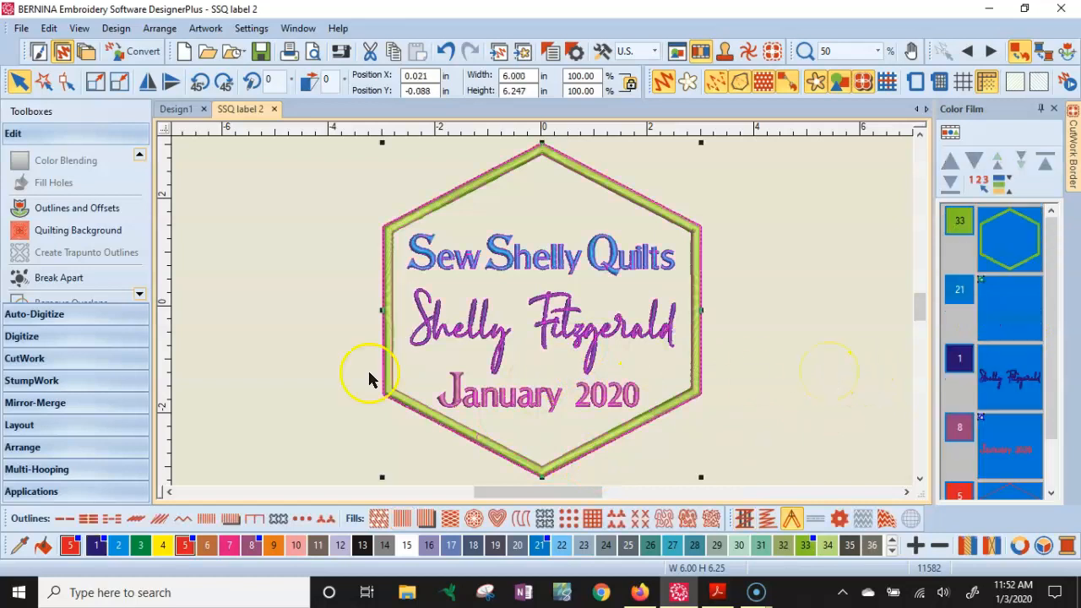
pyautogui.click(25, 448)
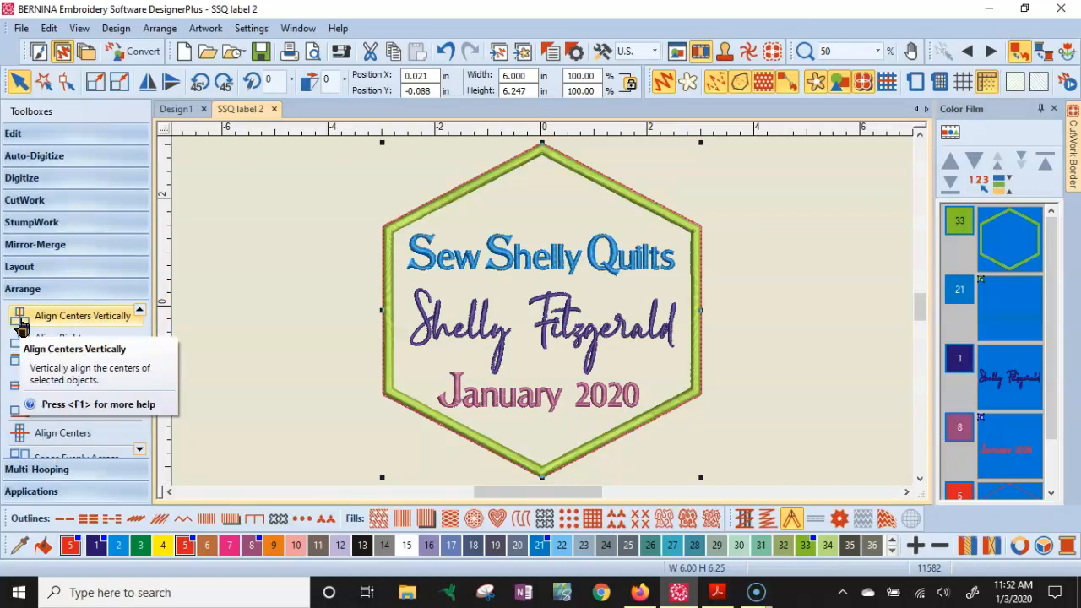
pyautogui.click(21, 325)
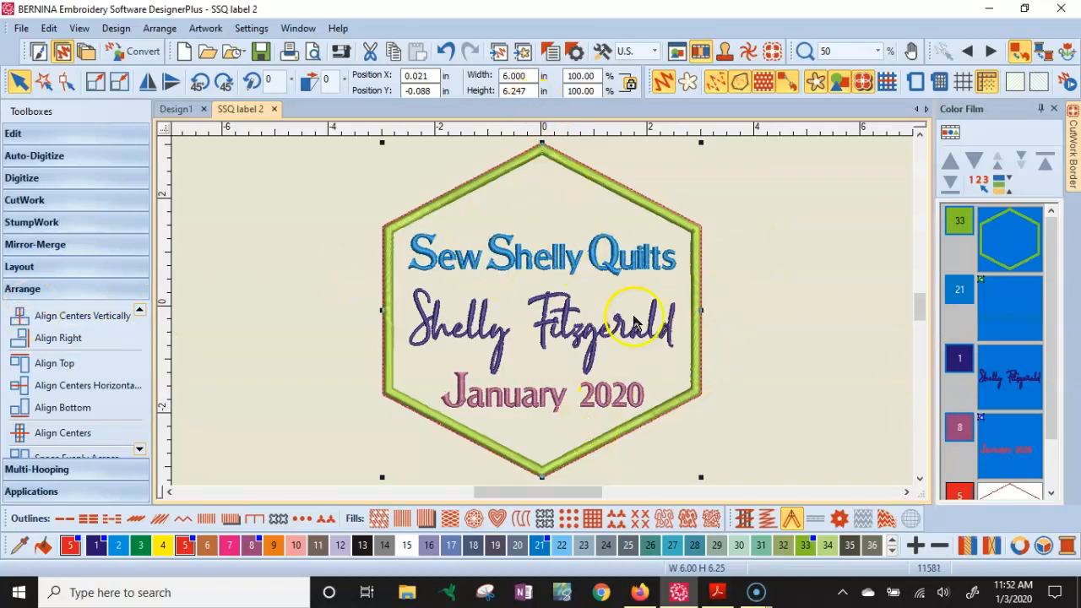
pyautogui.click(833, 348)
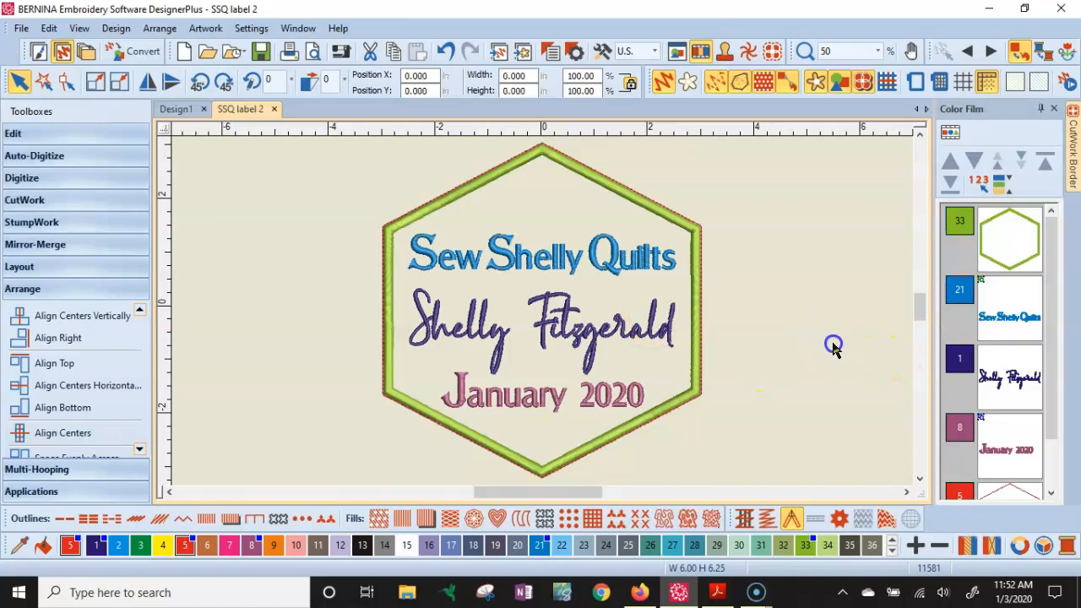